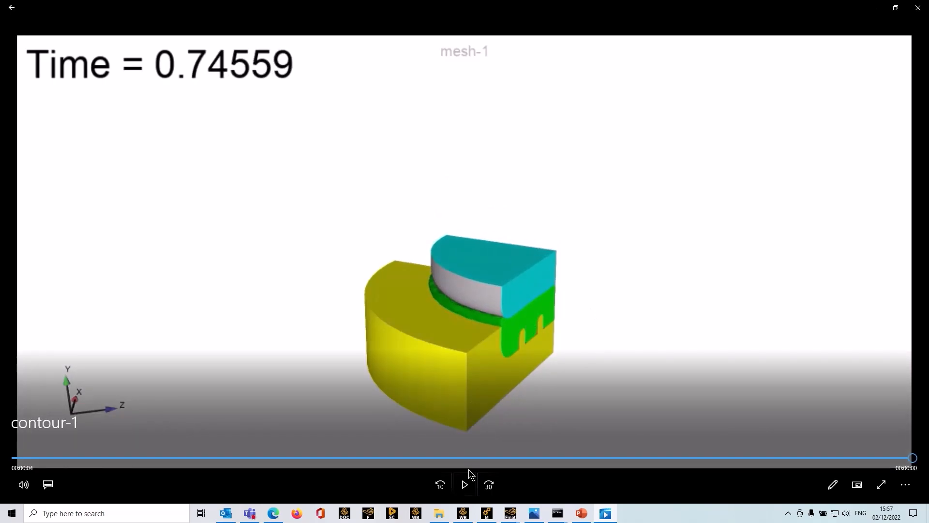
Step: Switch to Ansys Meshing and highlight the fluid, mold and plunger body named selections on the model
click(464, 485)
click(486, 513)
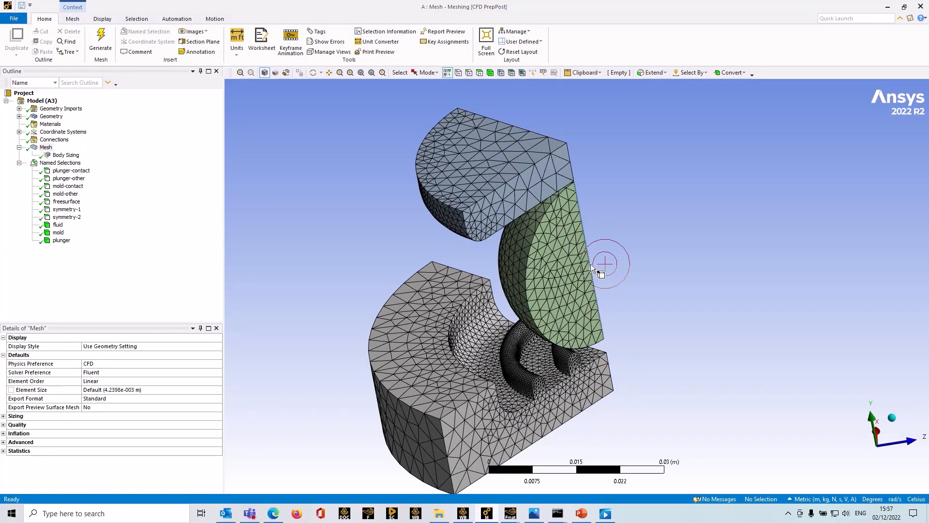
ctrl+middle_drag(506, 340, 539, 335)
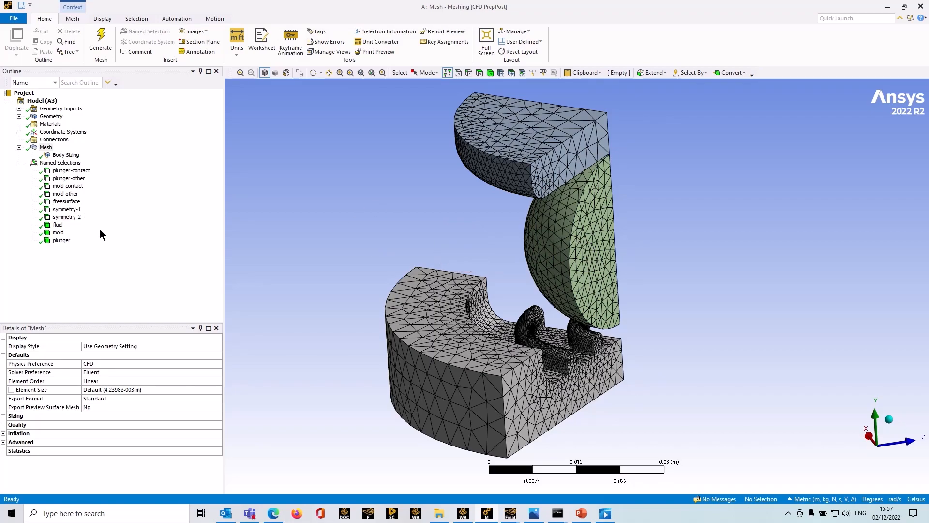
click(58, 225)
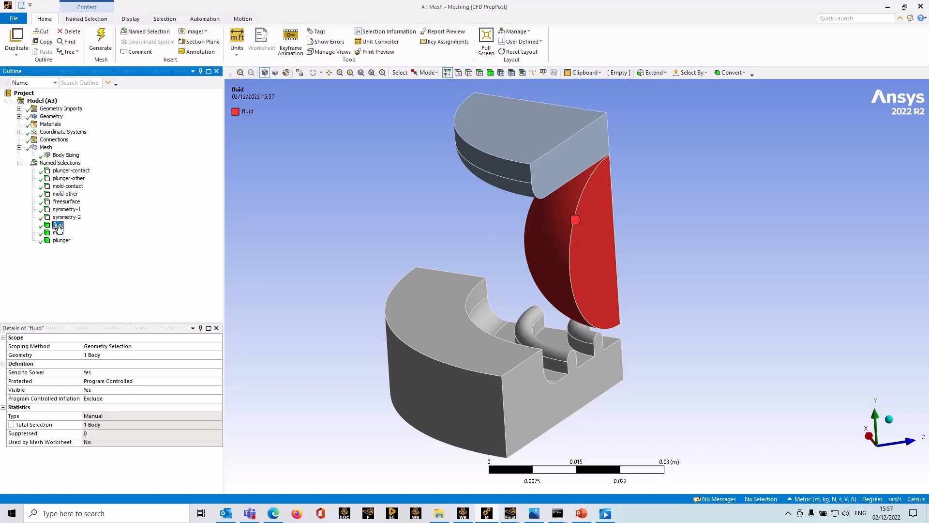
click(58, 234)
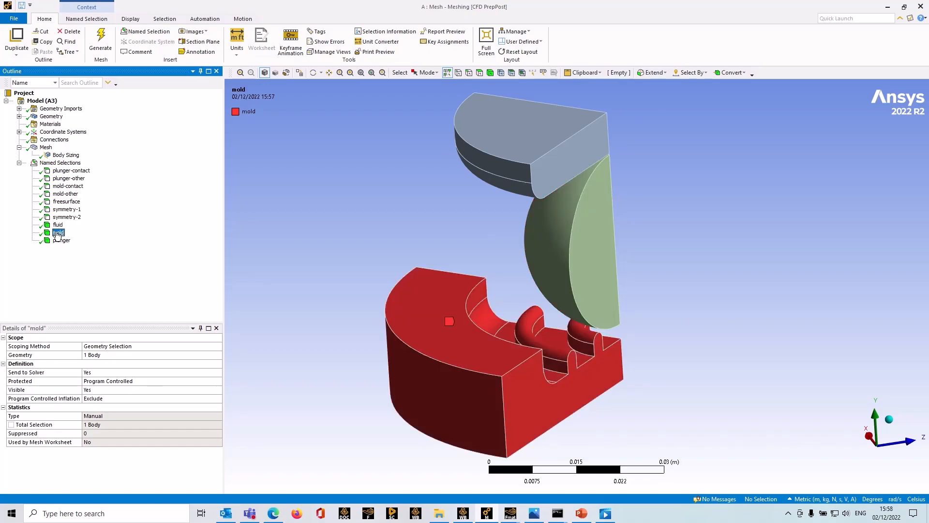
click(61, 241)
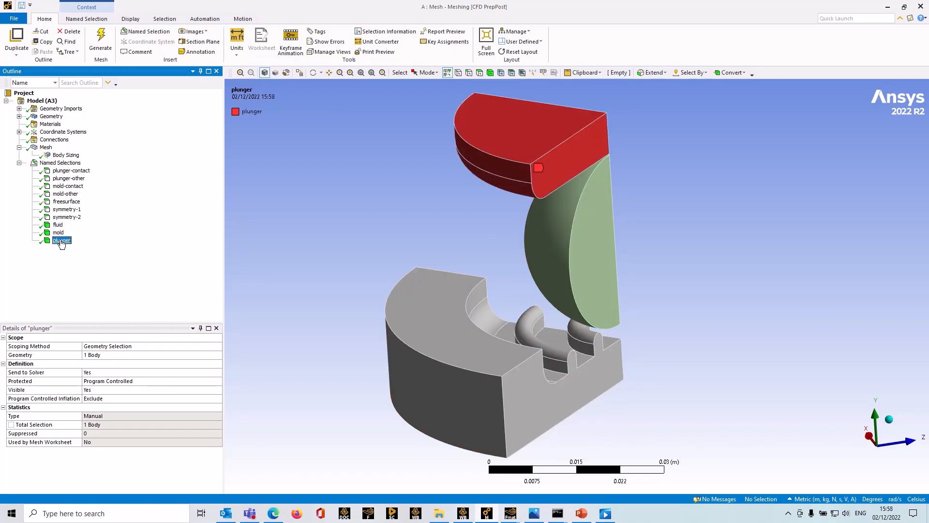
Step: Examine the plunger-contact, plunger-other, mold-contact and mold-other named selections to see which faces each one covers
click(70, 171)
middle_drag(421, 207, 503, 140)
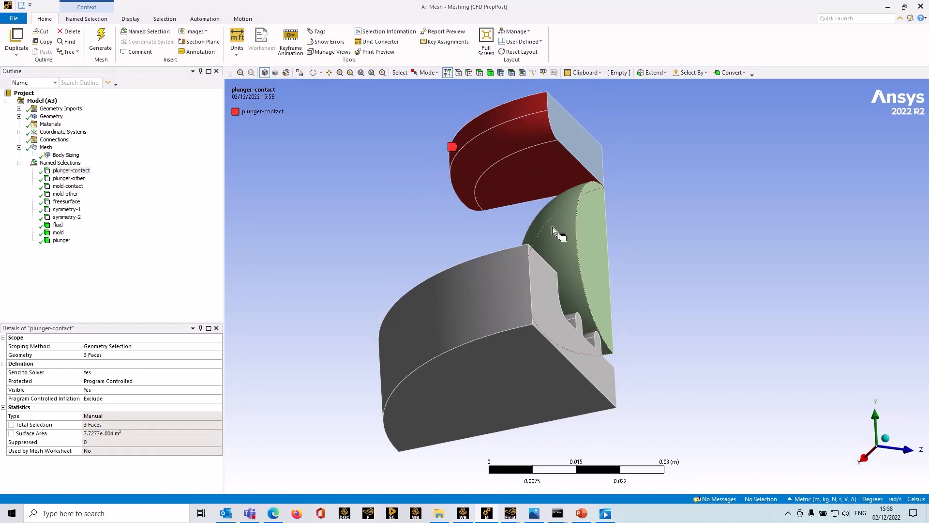
middle_drag(353, 207, 357, 184)
click(68, 179)
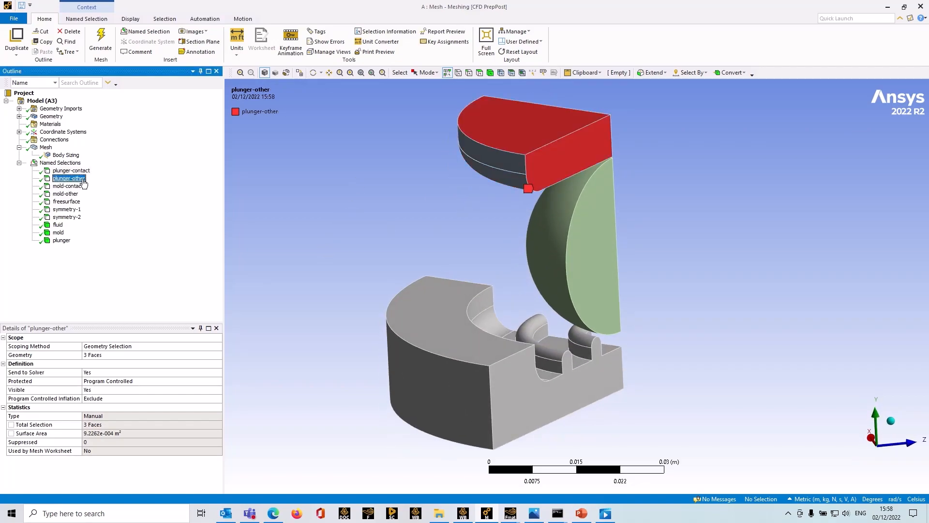
mouse_move(499, 219)
middle_down()
mouse_move(353, 234)
mouse_move(489, 217)
middle_up()
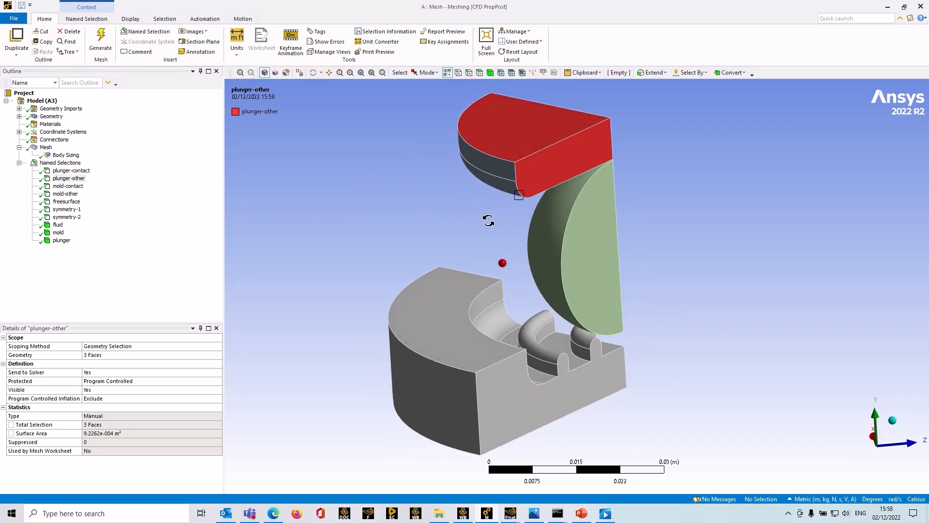
click(68, 186)
middle_drag(464, 224, 416, 224)
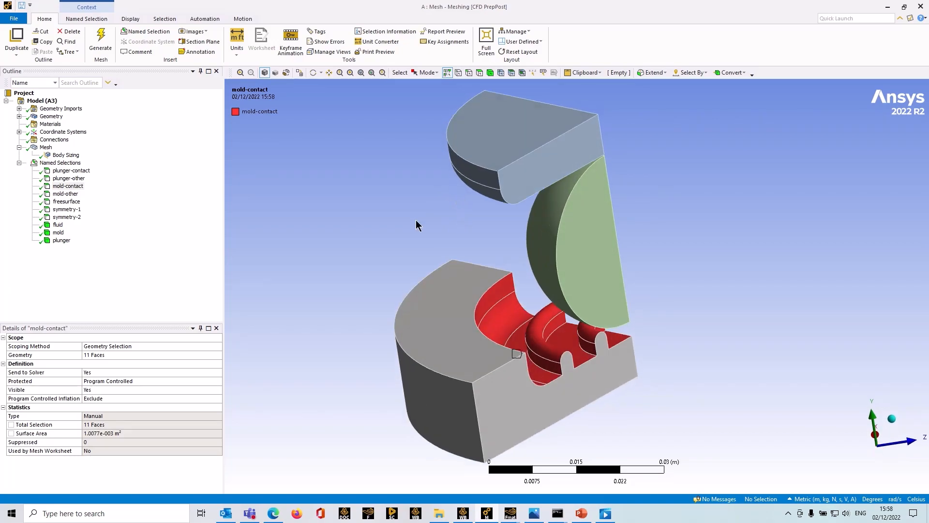
click(68, 193)
middle_drag(293, 287, 332, 274)
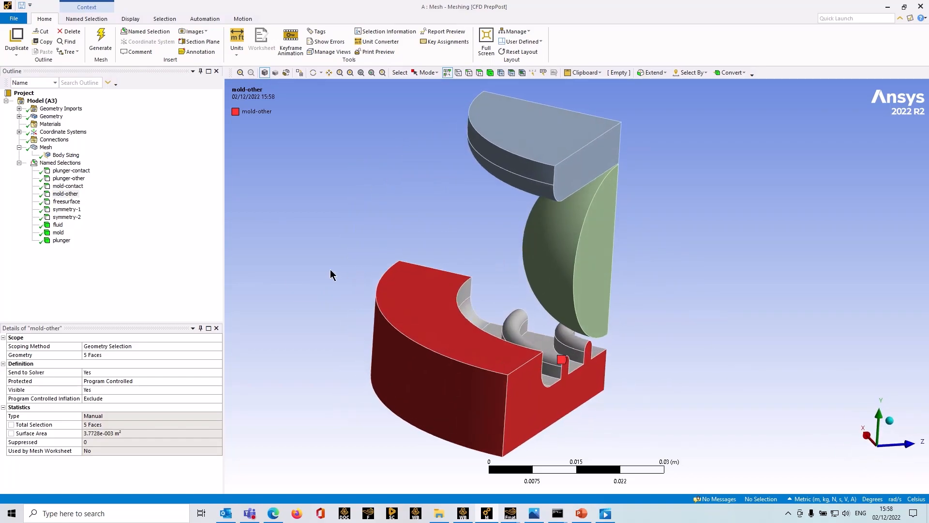
Step: Examine the freesurface, symmetry-1 and symmetry-2 named selections on the fluid body
click(68, 201)
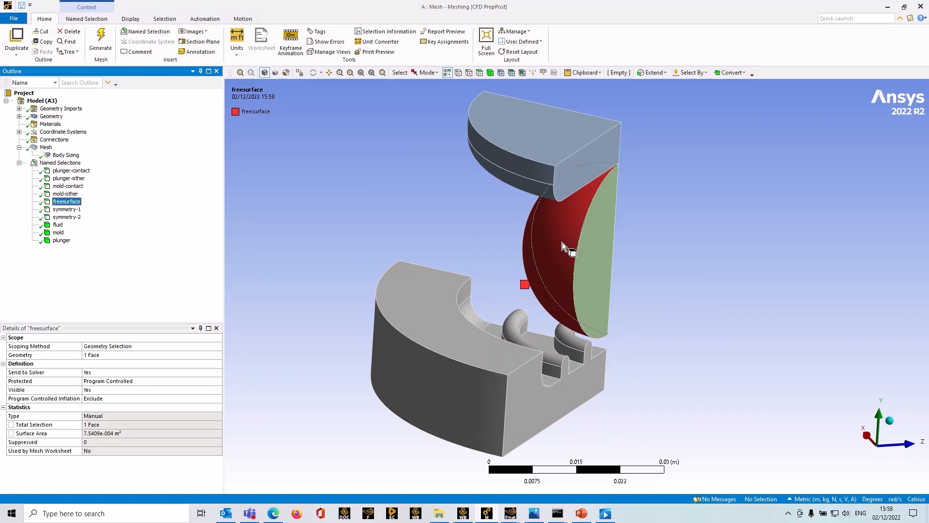
click(63, 210)
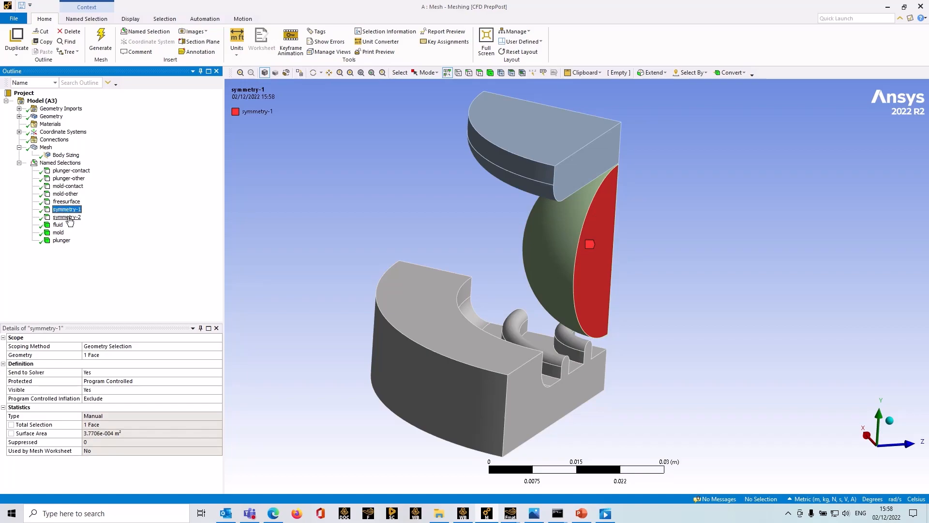
click(67, 217)
middle_drag(702, 266, 774, 246)
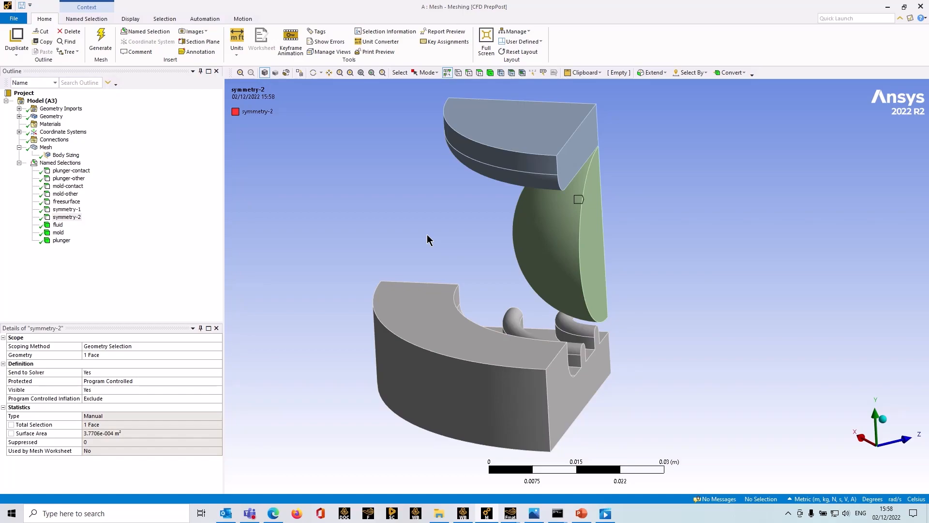
Step: Look up the mesh export option for a POLYFLOW input file, and return to the model without exporting
click(14, 19)
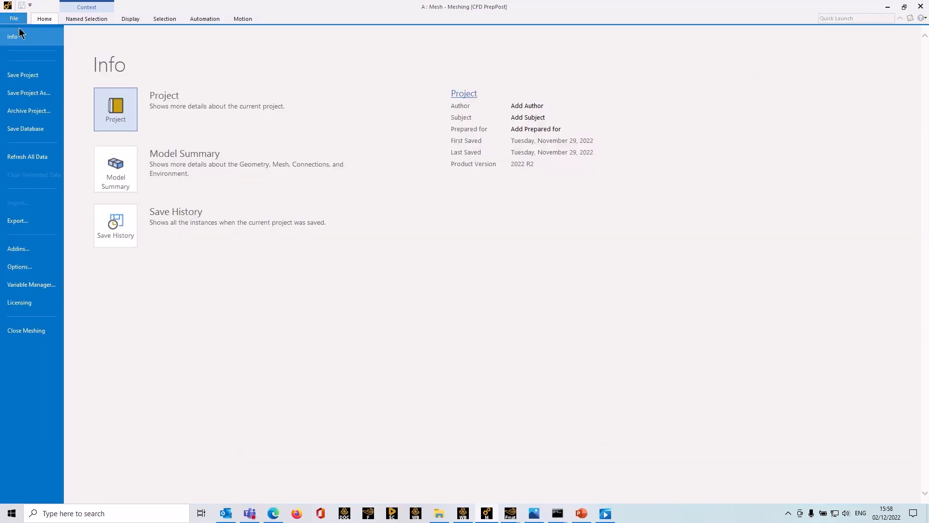
click(30, 221)
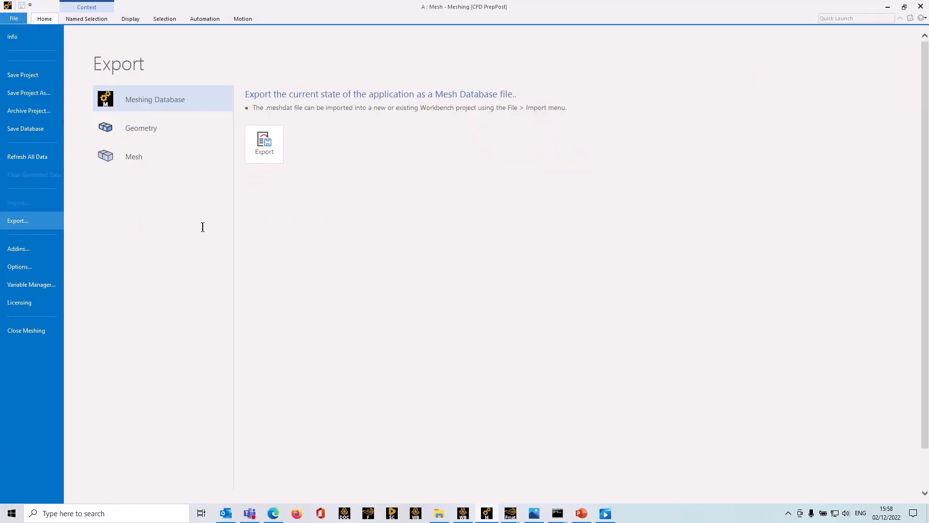
click(163, 156)
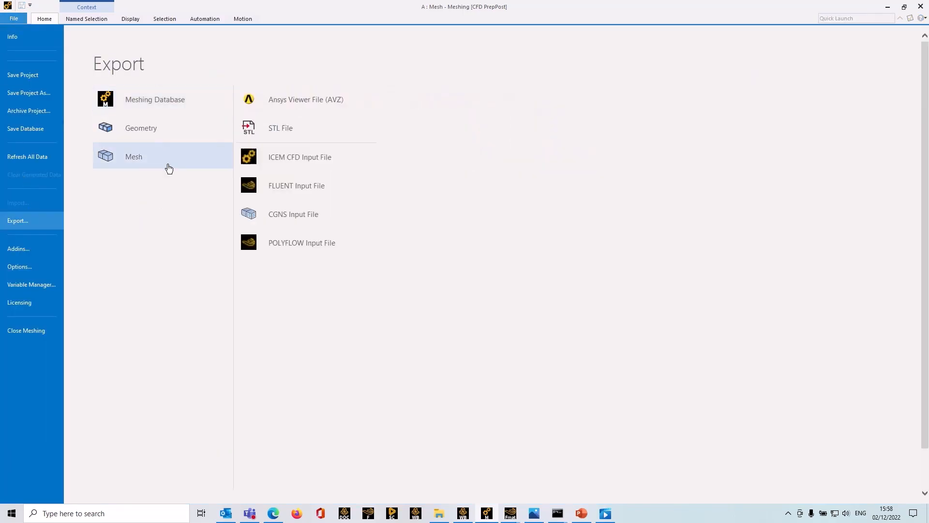
click(337, 248)
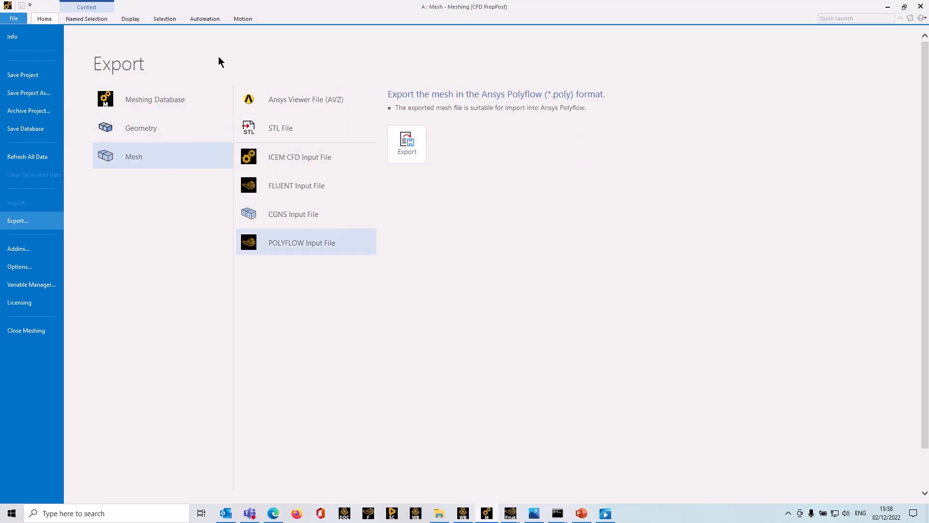
click(43, 19)
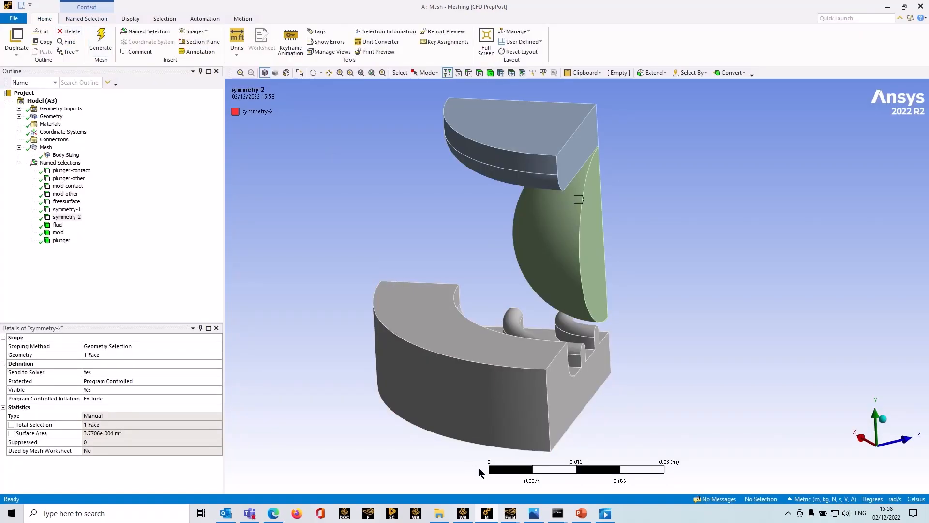
Step: Switch to Fluent Materials Processing and read in the Polyflow mesh file pressing.poly
click(367, 515)
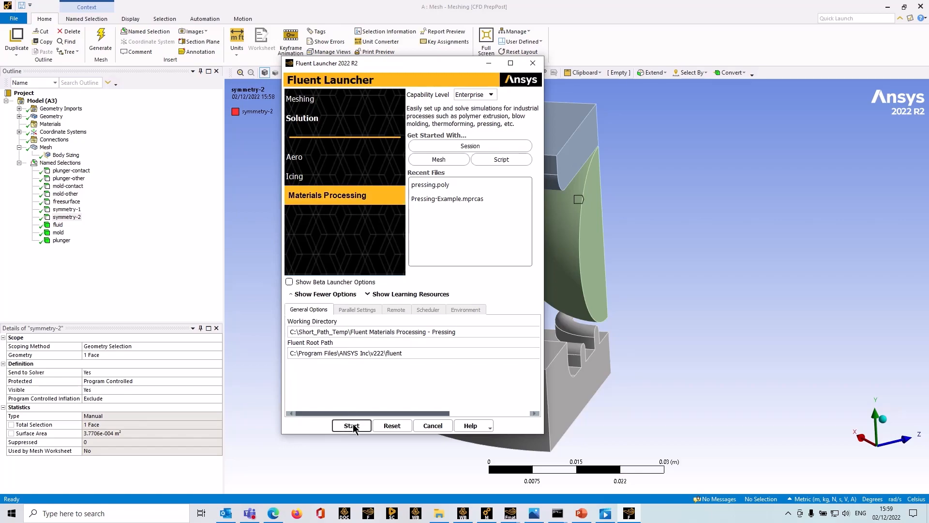
click(425, 427)
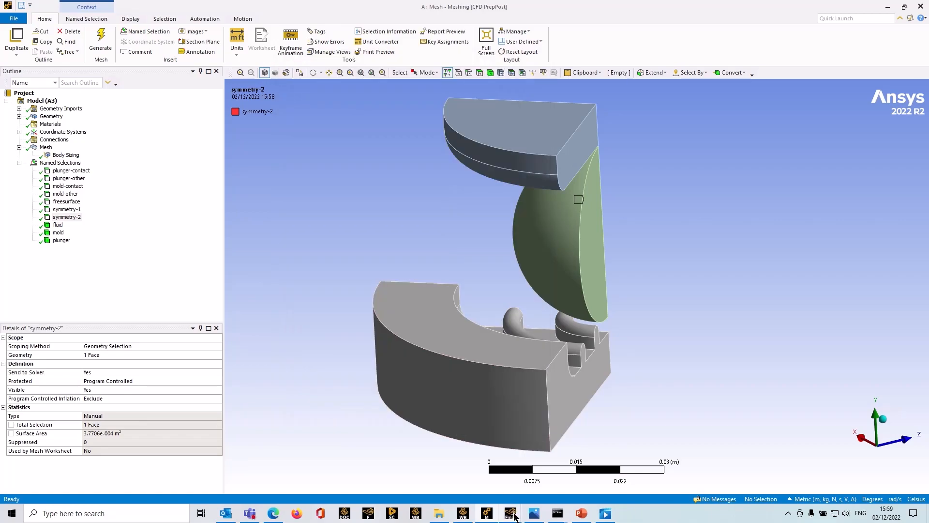
mouse_move(511, 513)
click(554, 473)
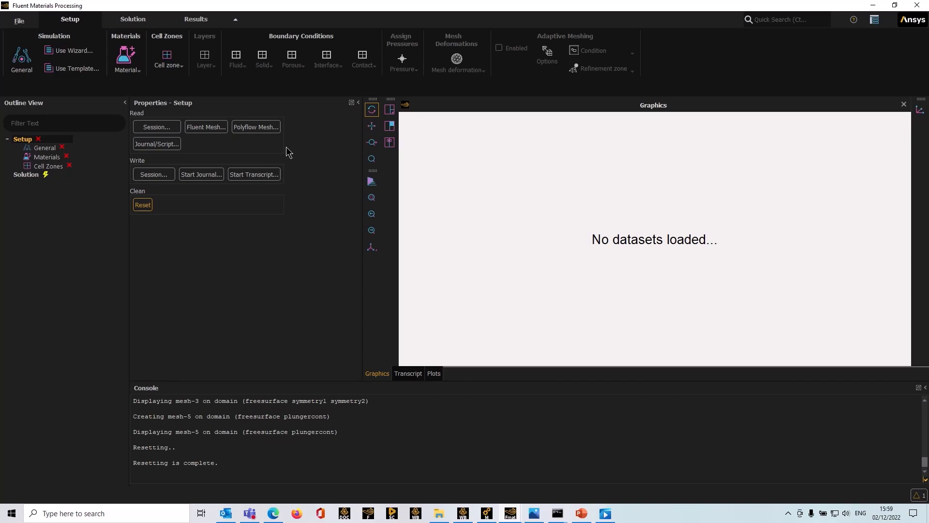
click(259, 128)
click(407, 244)
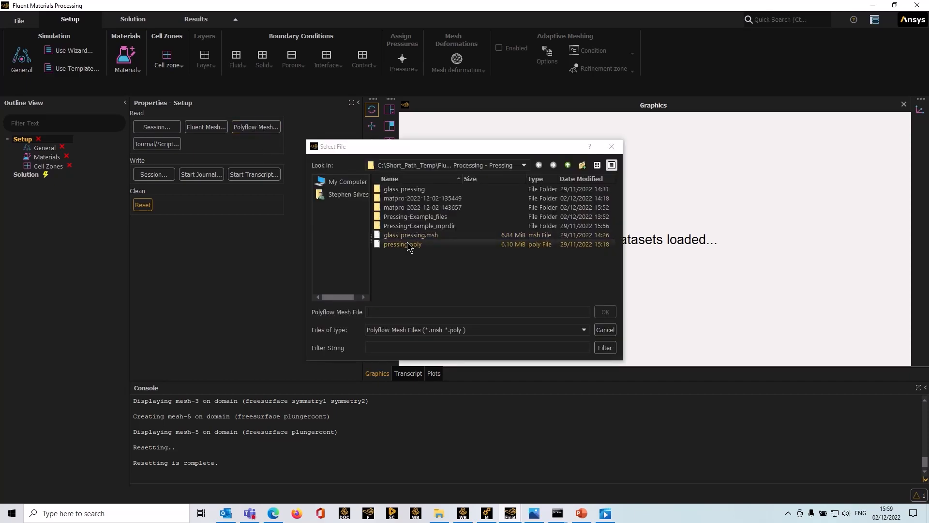
click(605, 312)
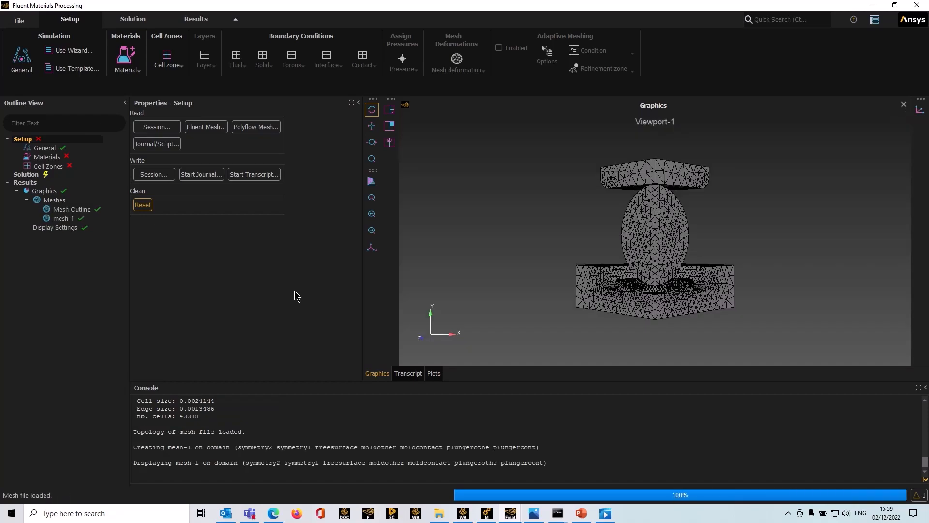
drag(528, 219, 618, 236)
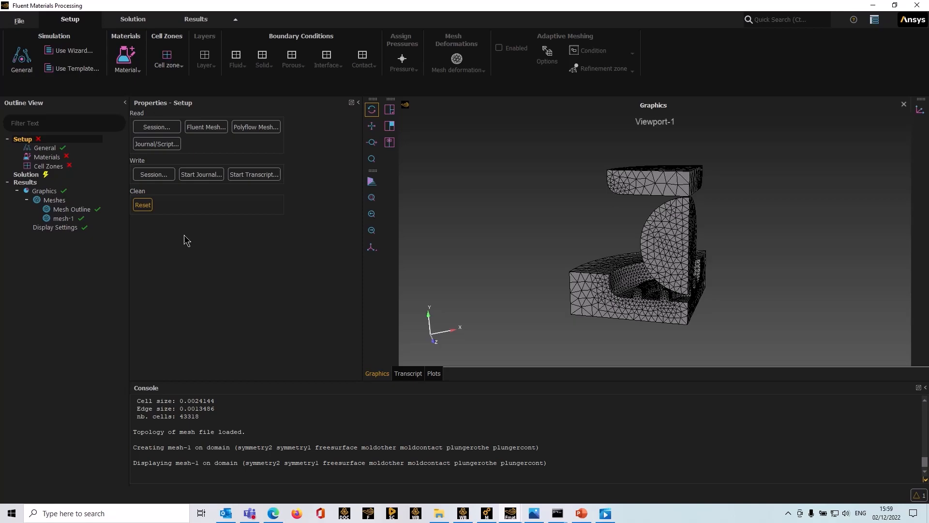
Step: Open the simulation template settings and choose Pressing as the template type
click(84, 68)
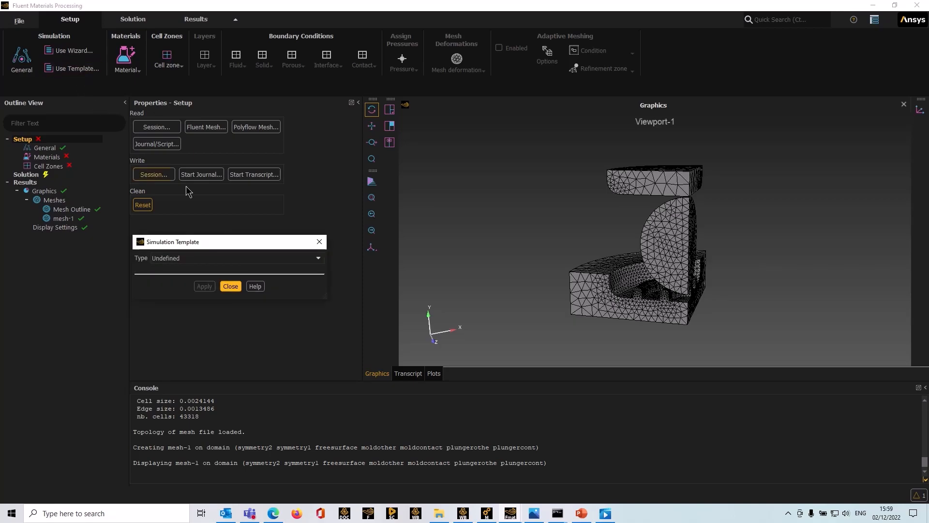
drag(223, 241, 236, 208)
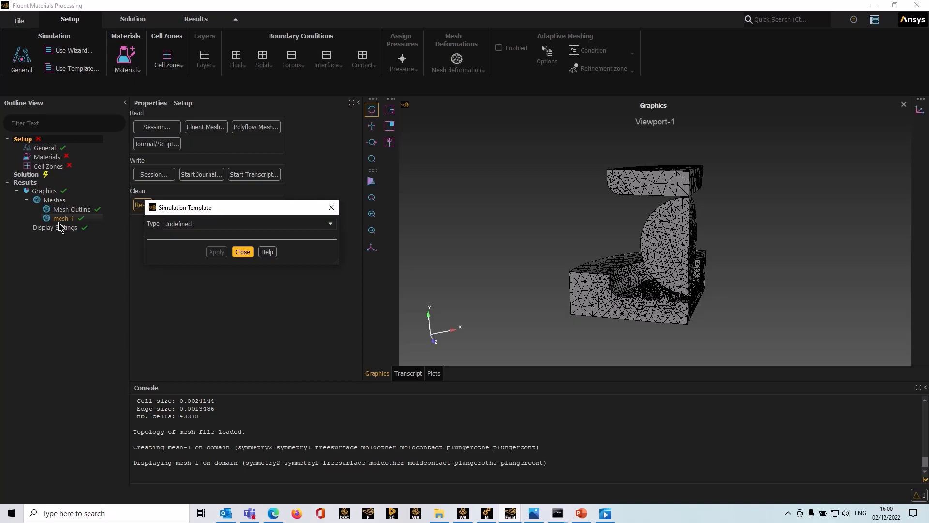
click(330, 226)
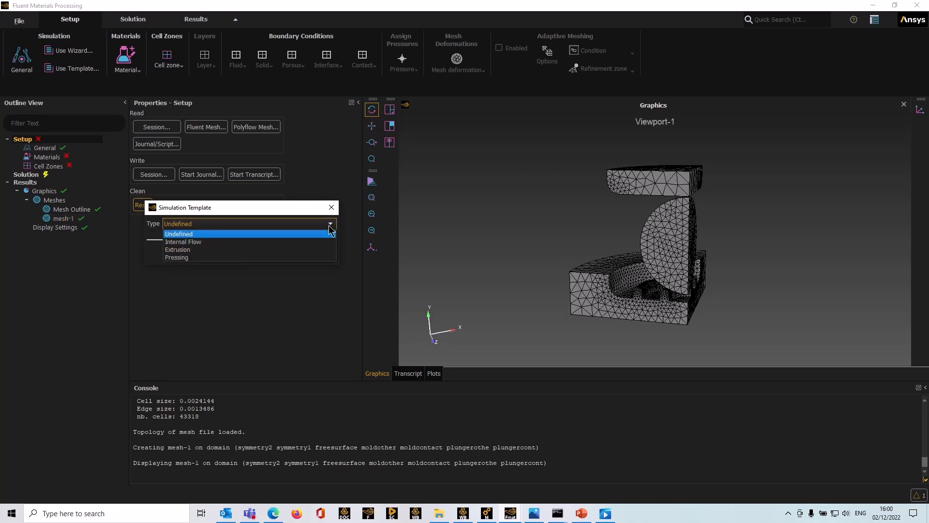
click(183, 258)
drag(246, 212, 257, 196)
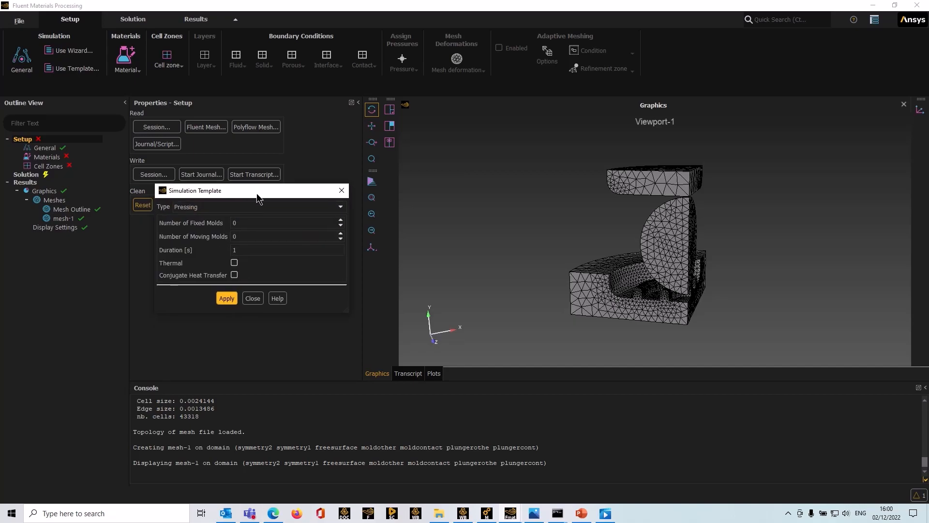
Step: Set 1 fixed mold, 1 moving mold and a duration of 0.75 s, and apply the Pressing template
click(340, 220)
click(269, 235)
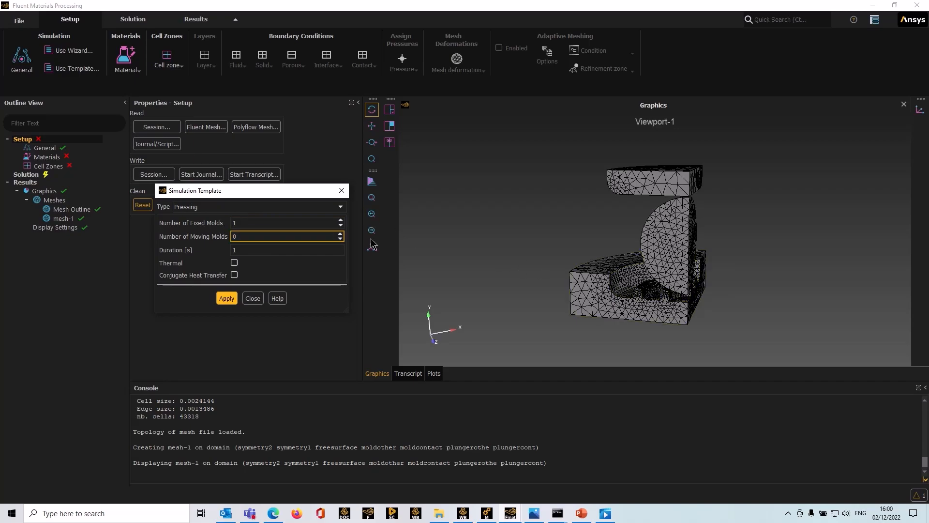
click(341, 234)
click(242, 249)
double_click(247, 249)
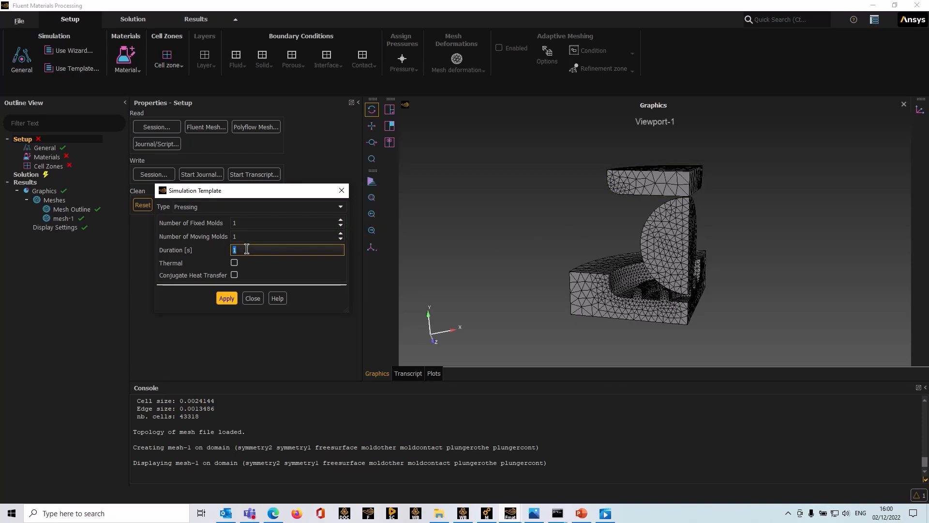
text(0.75)
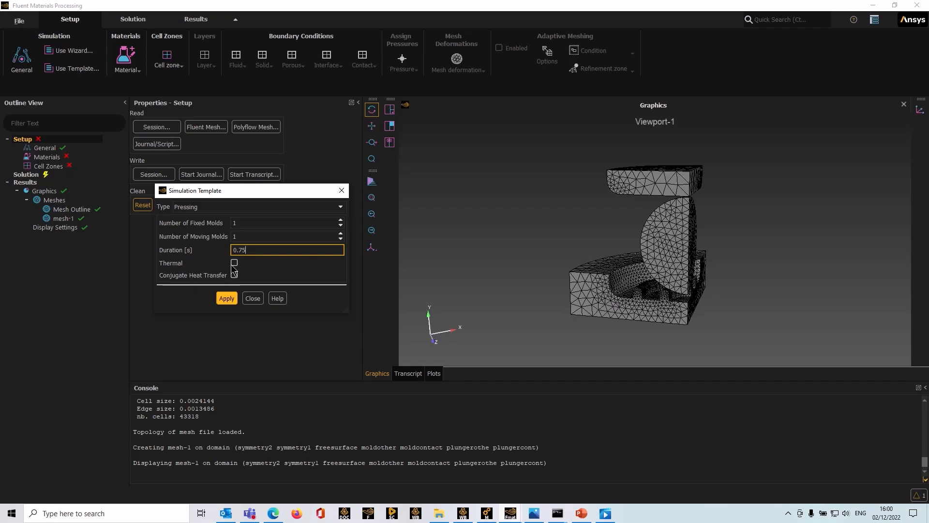
click(224, 299)
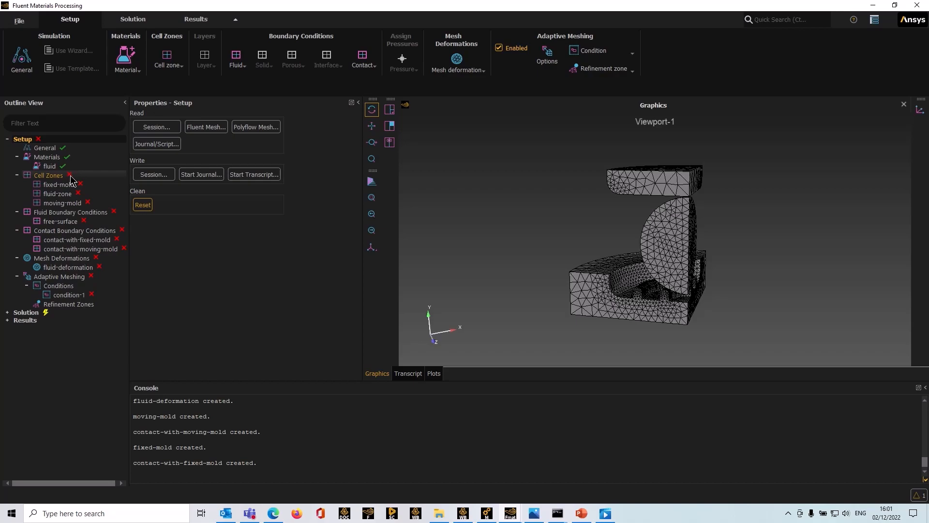
Step: Review the General setup properties, checking the task name, calculation type and physics options
click(48, 147)
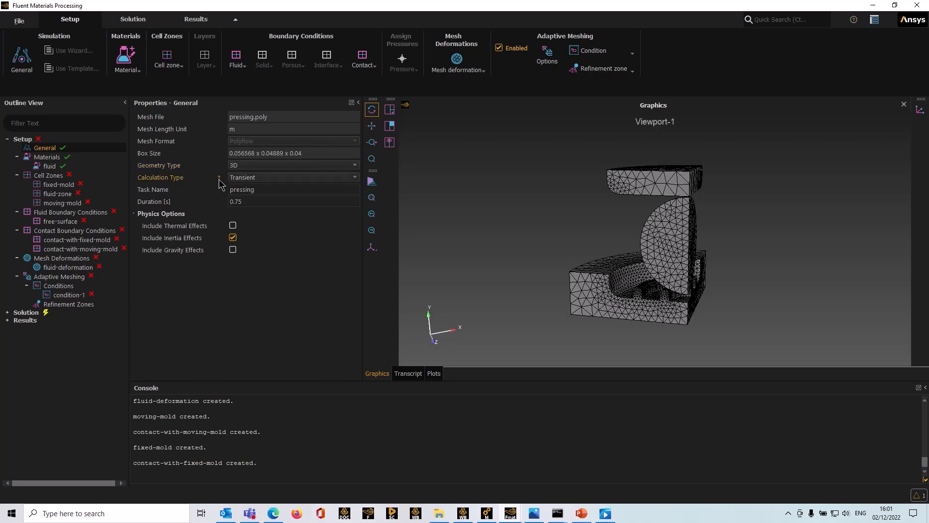
click(259, 189)
click(259, 190)
double_click(259, 189)
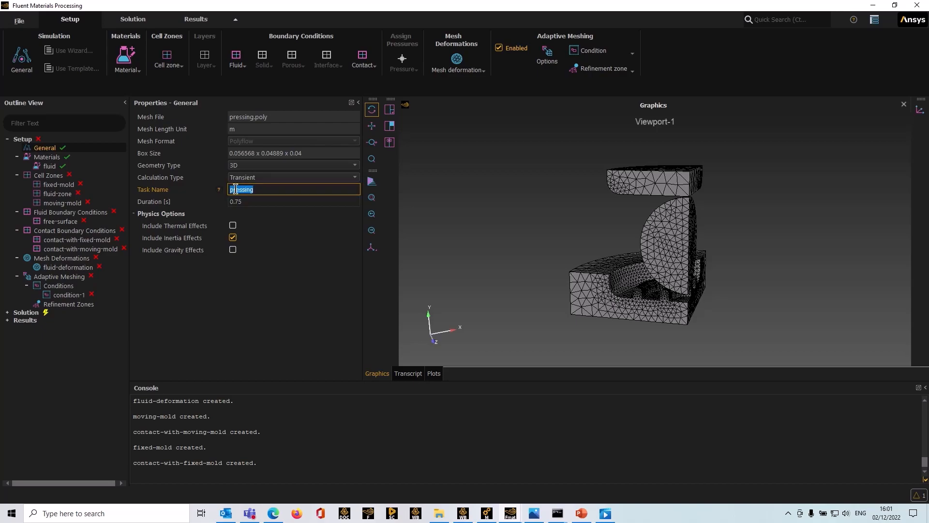
click(258, 189)
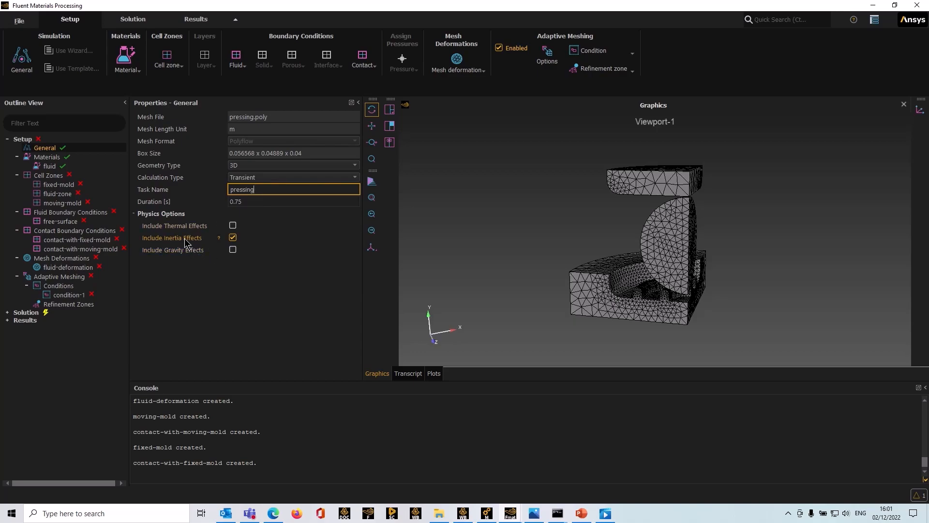
Step: Set the density of the fluid material to 2500 kg/m^3 in its density law
click(212, 321)
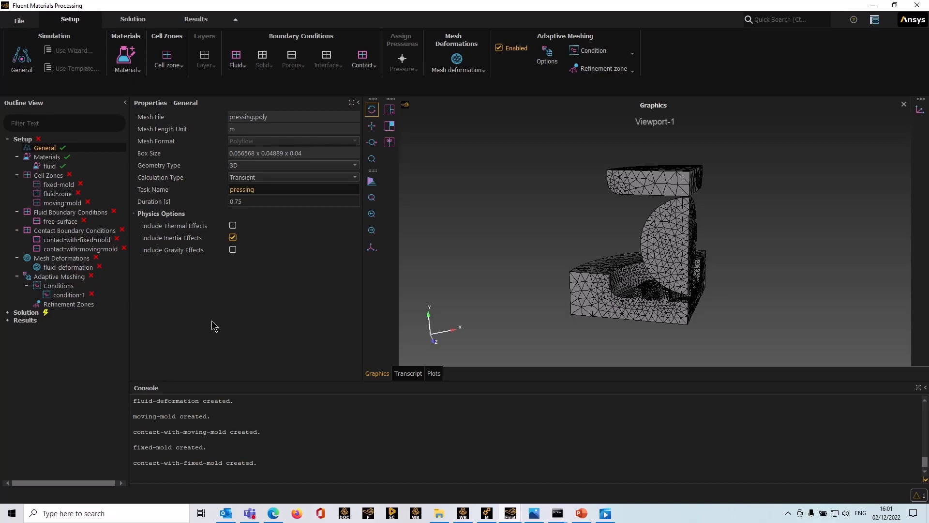
click(49, 167)
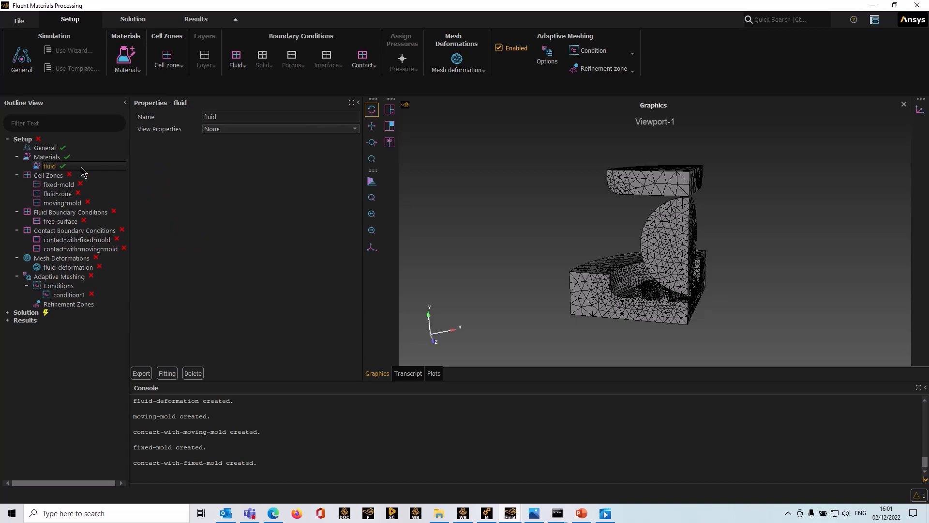
click(340, 129)
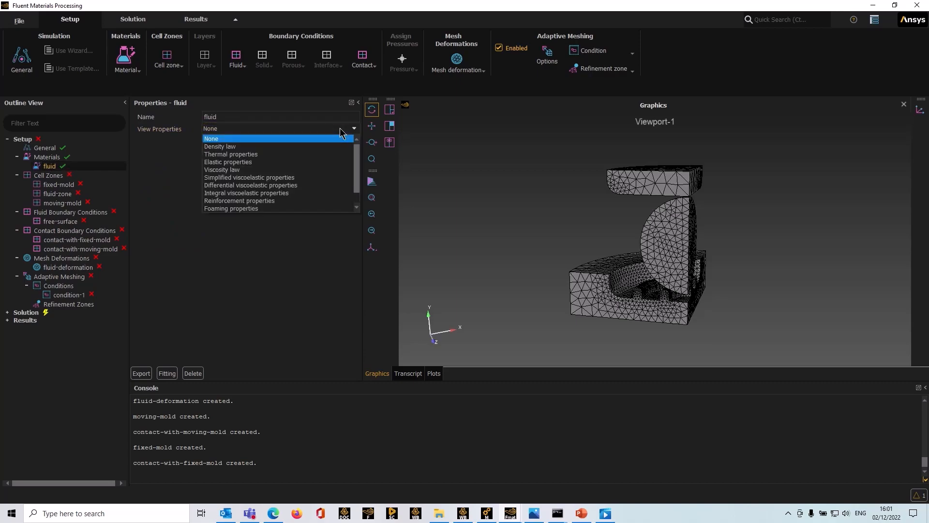
click(218, 147)
double_click(244, 154)
text(2)
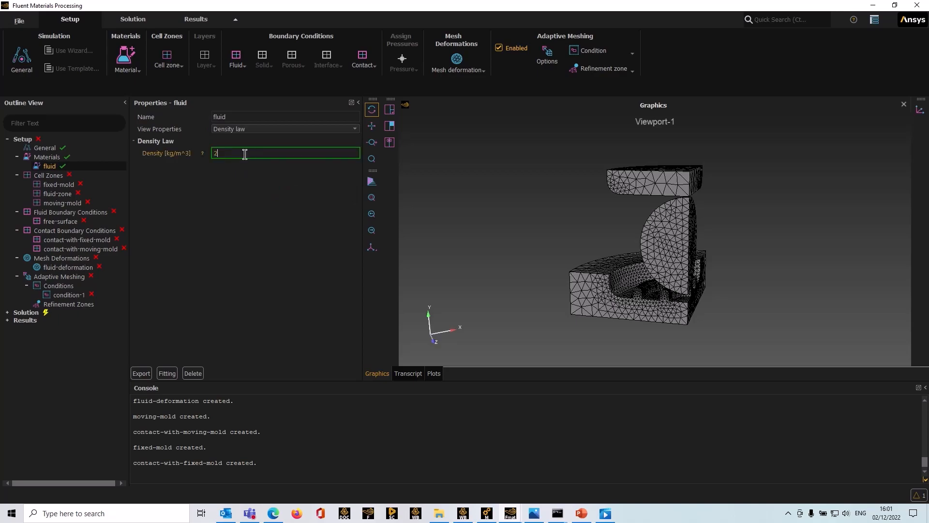
text(500)
key(Return)
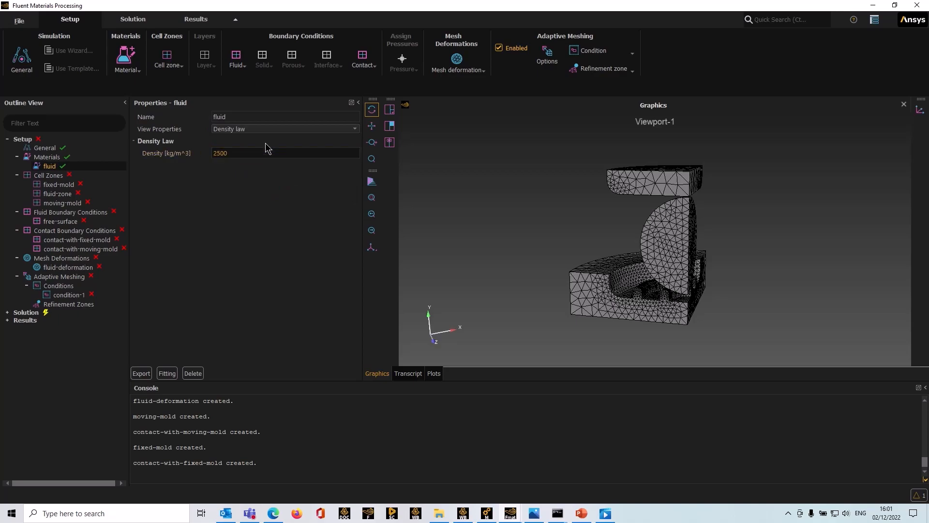
Step: Set the viscosity of the fluid material to 500 Pa s in its constant viscosity law
click(271, 129)
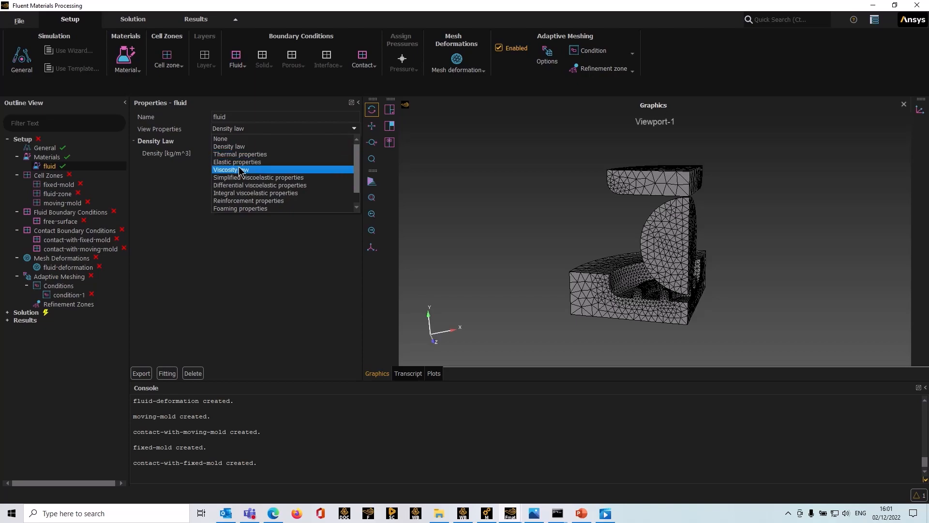
click(237, 170)
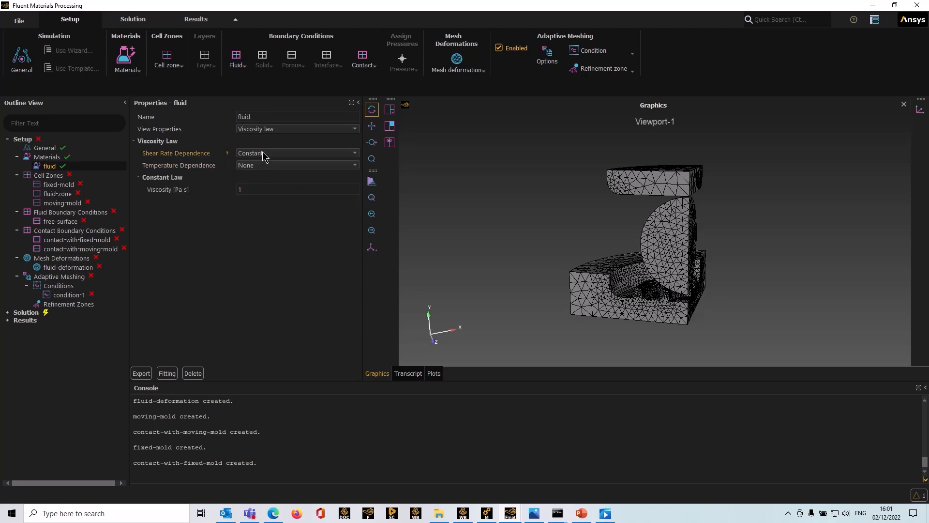
click(260, 189)
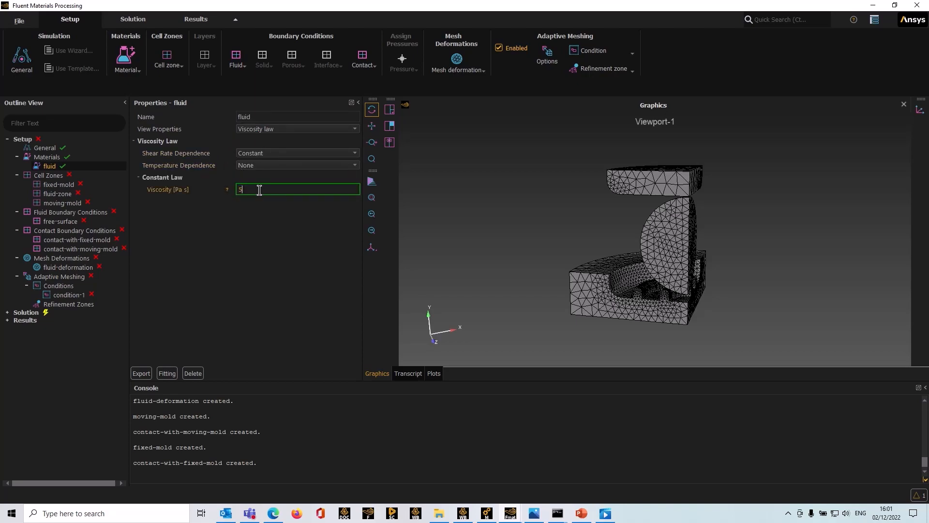
text(500)
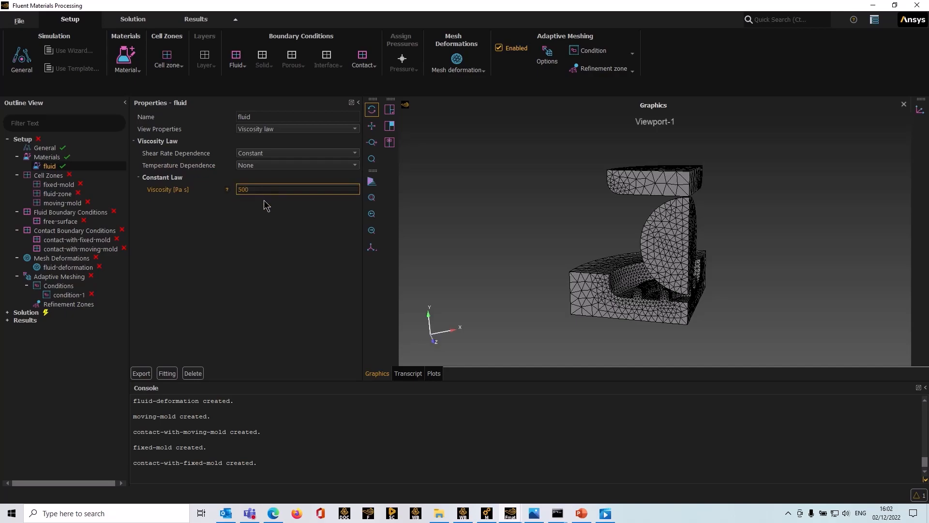
key(Return)
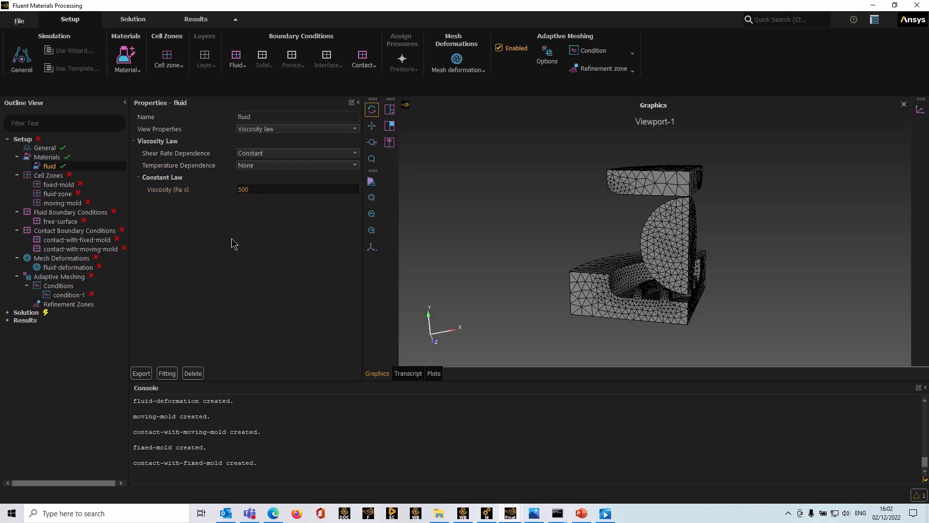
Step: Assign the mold zone to the fixed-mold cell zone
click(61, 185)
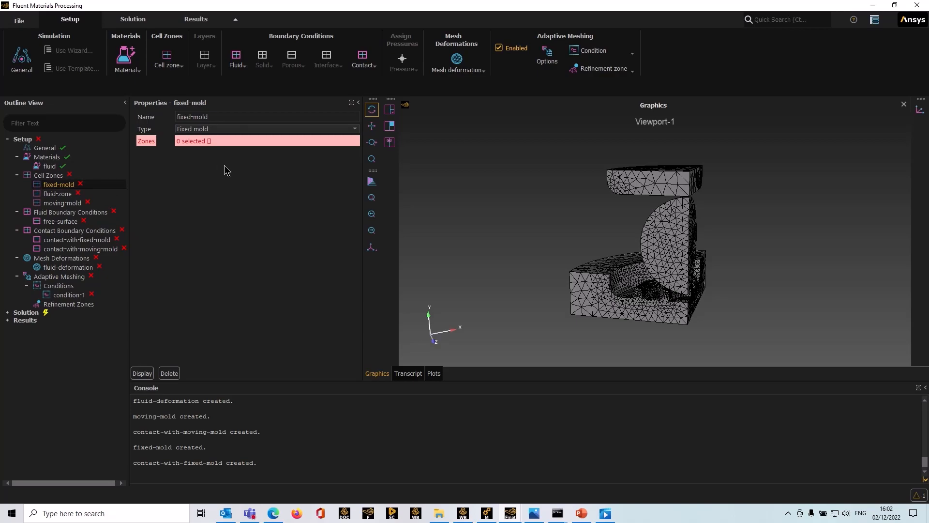
click(235, 143)
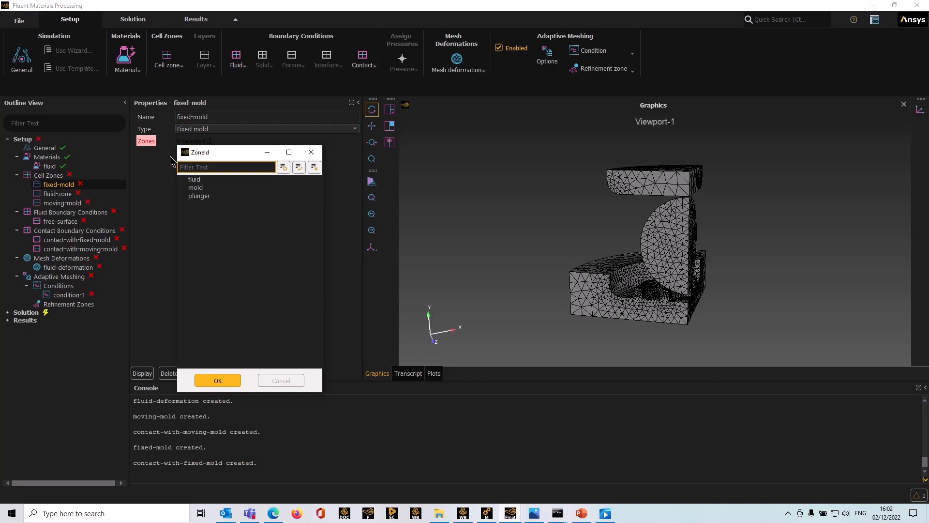
click(211, 187)
click(216, 380)
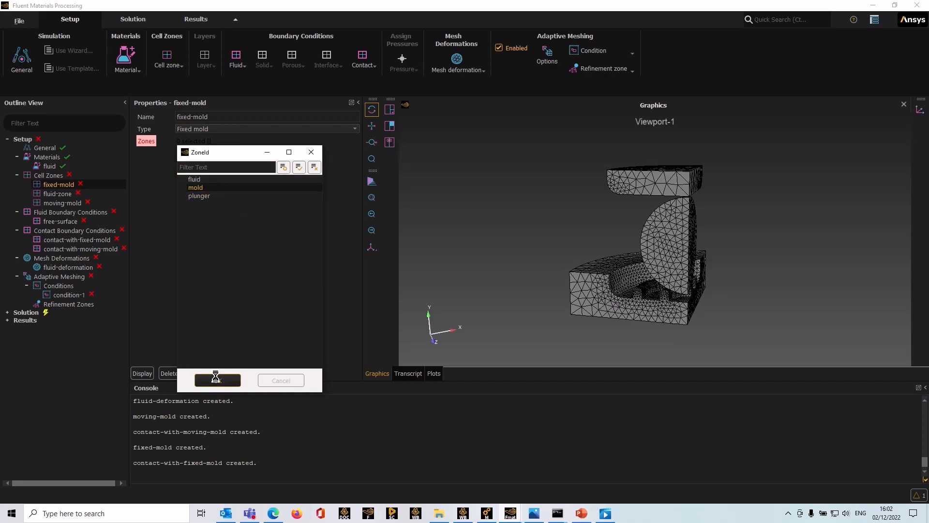
Step: Assign the fluid mesh zone to the fluid-zone cell zone
click(70, 196)
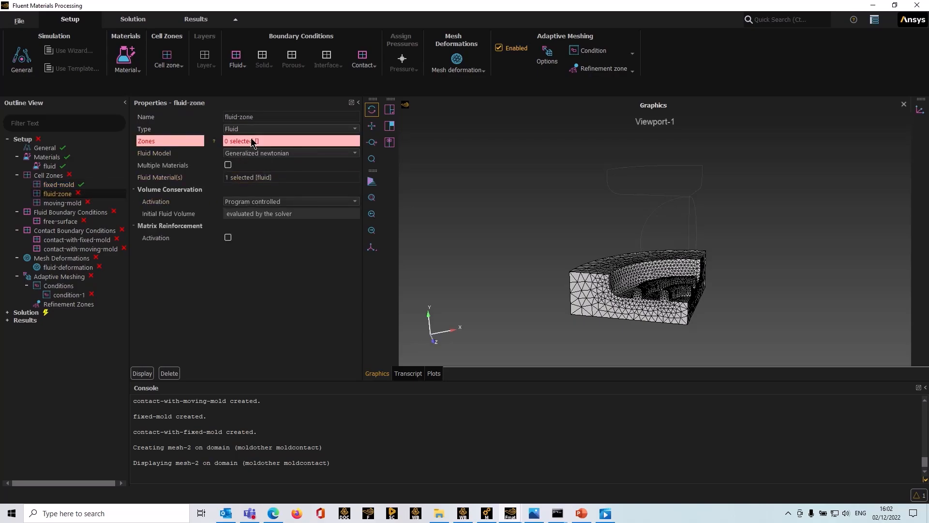
click(253, 140)
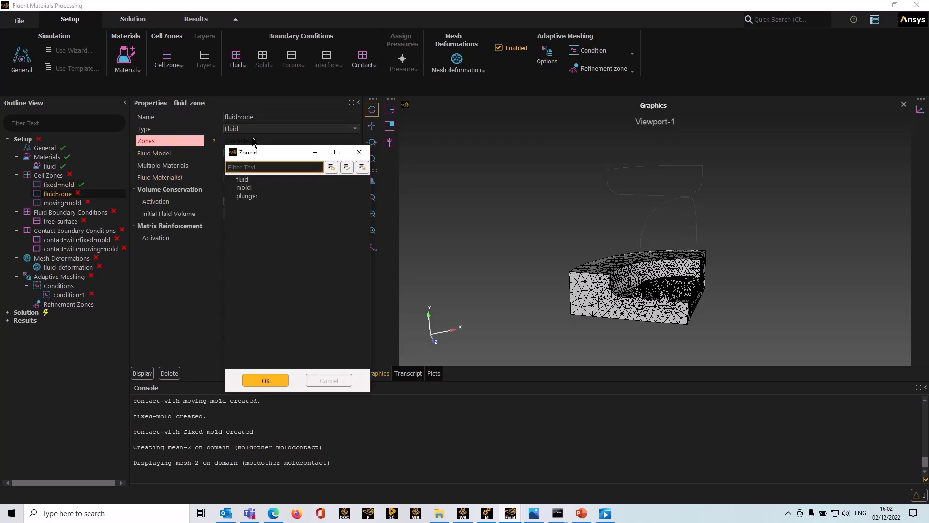
click(248, 180)
click(265, 381)
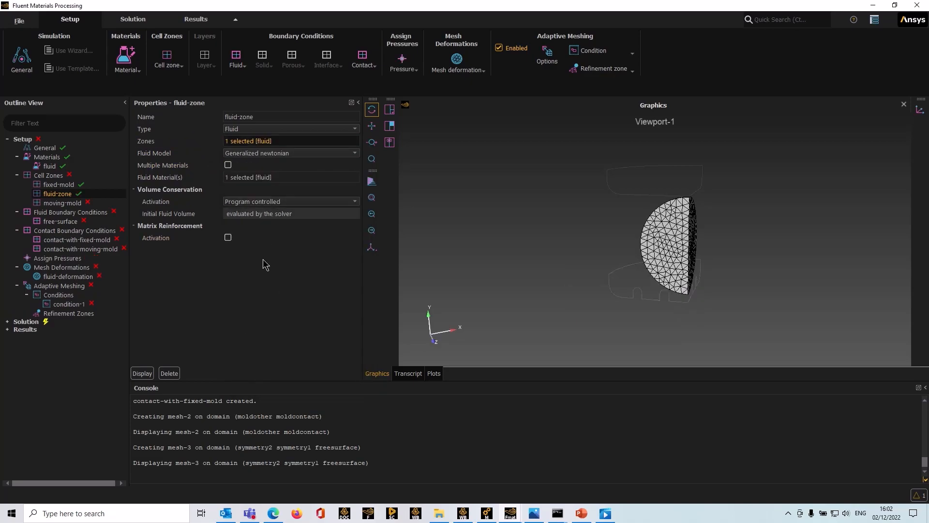
Step: Assign the plunger zone to the moving-mold cell zone
click(66, 203)
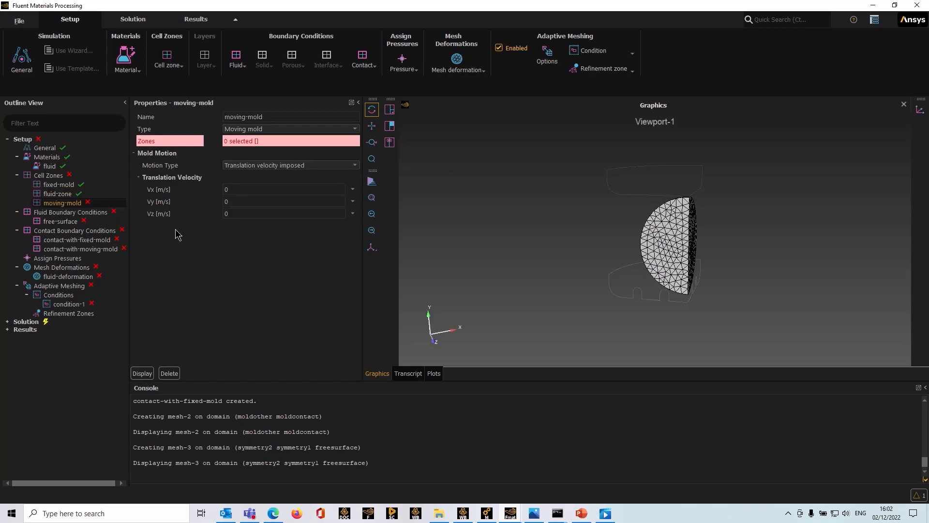
click(255, 142)
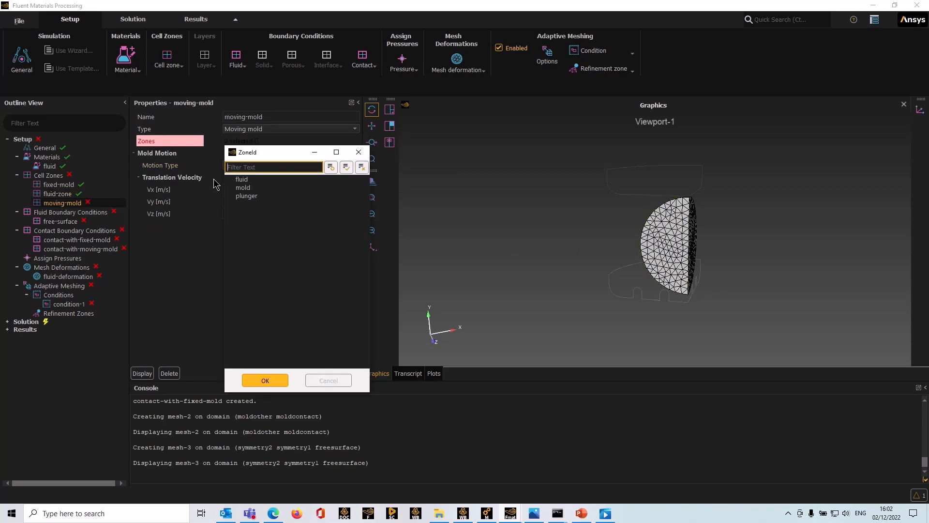
click(252, 196)
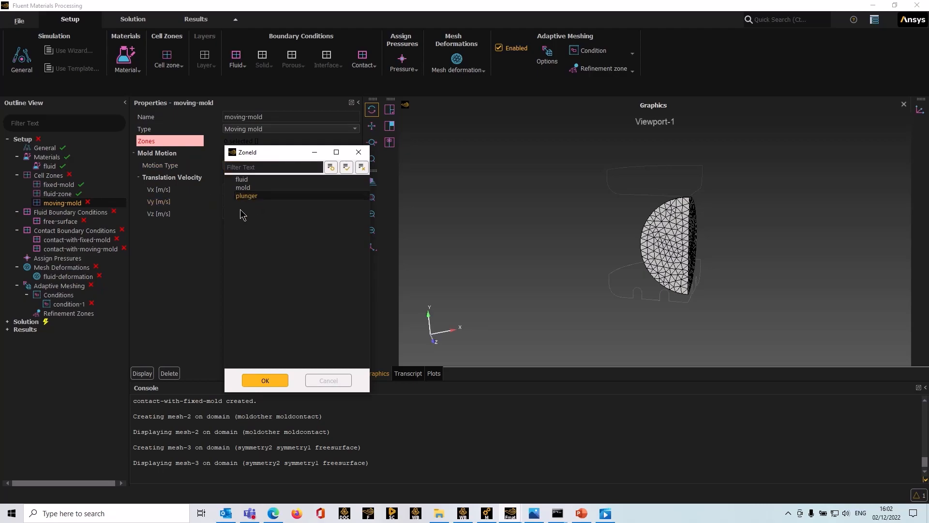
click(268, 385)
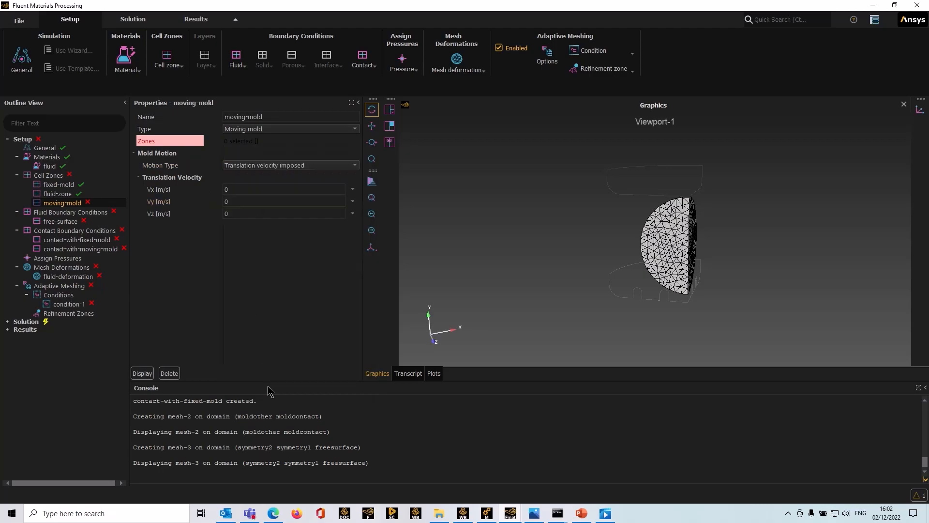
Step: Change the moving mold's motion type to Translation force imposed and set the mold mass to 100 kg
click(267, 166)
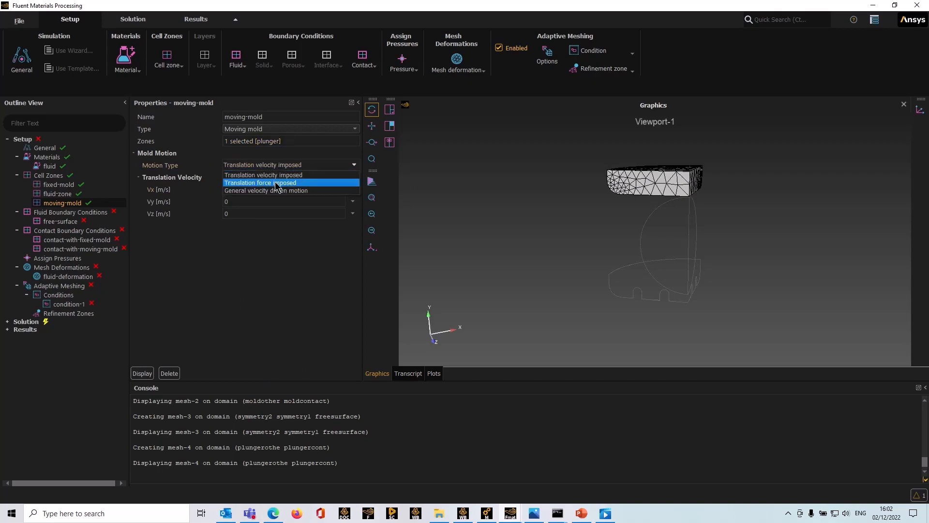
click(276, 184)
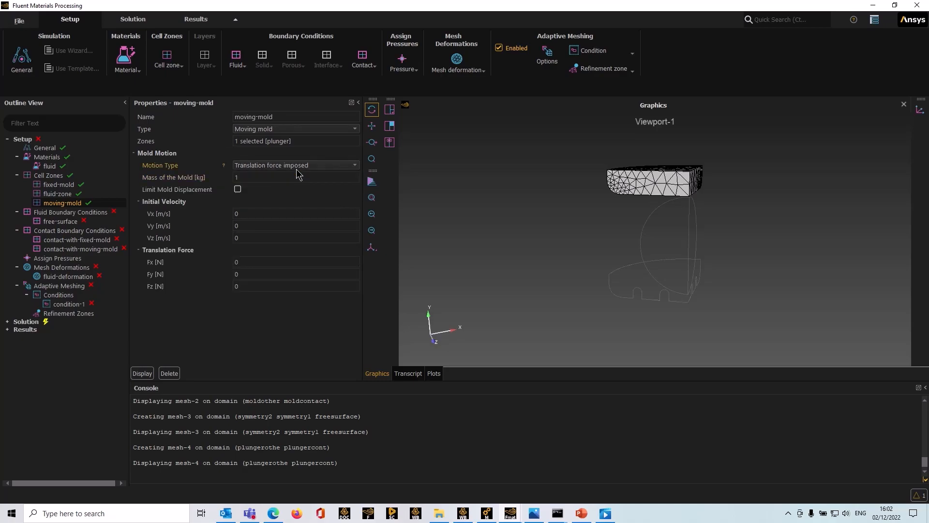
click(254, 178)
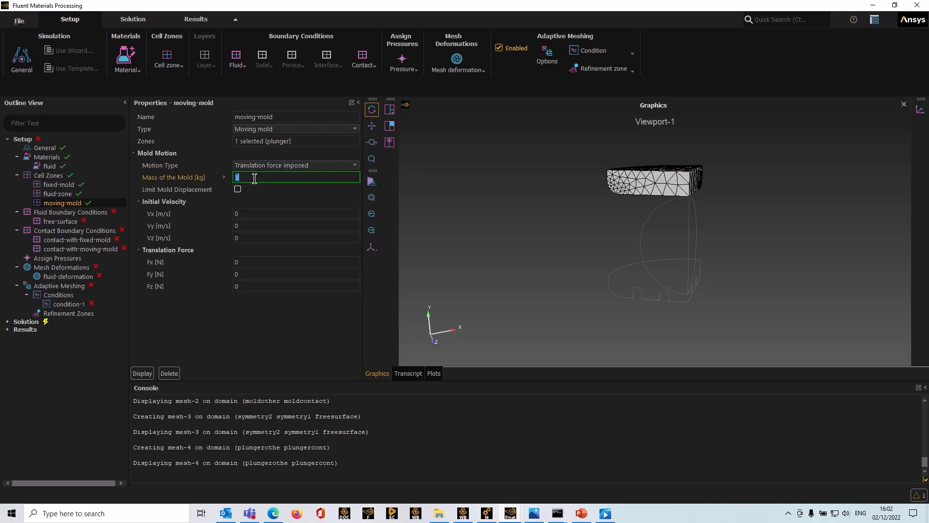
key(Return)
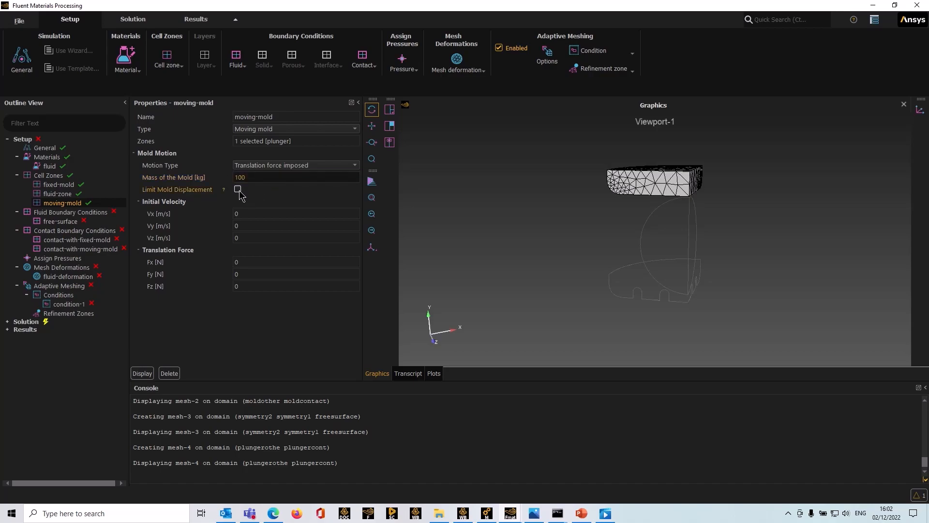
Step: Limit the moving mold's displacement to a maximum of 0.027 m and set its translation force Fy to -10 N
click(239, 190)
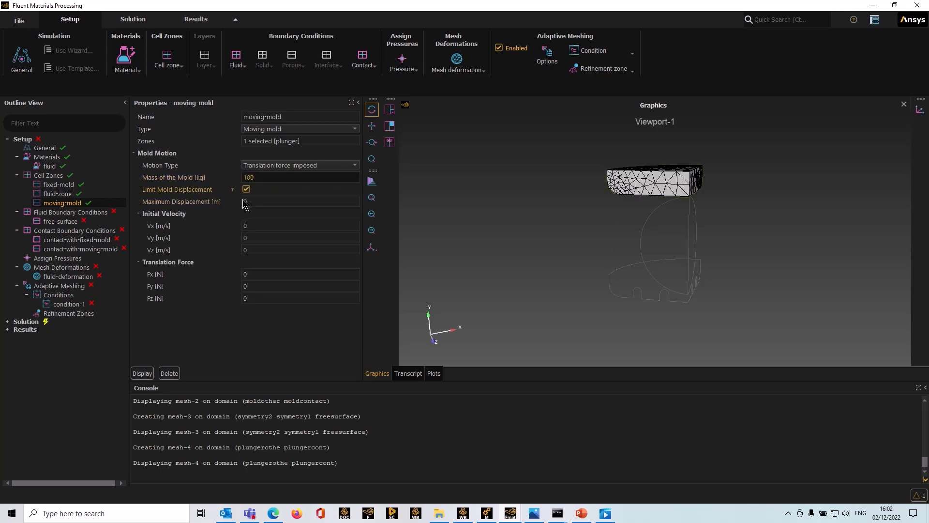
click(281, 201)
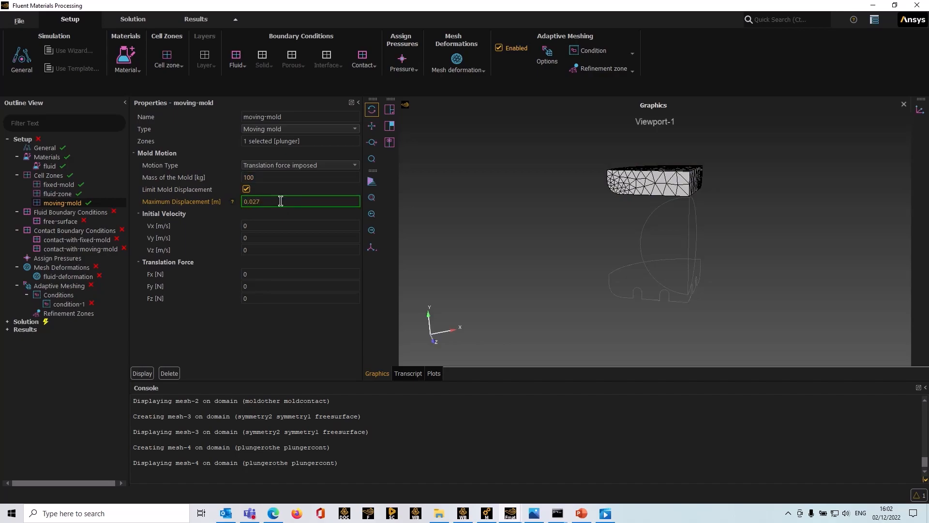
key(Return)
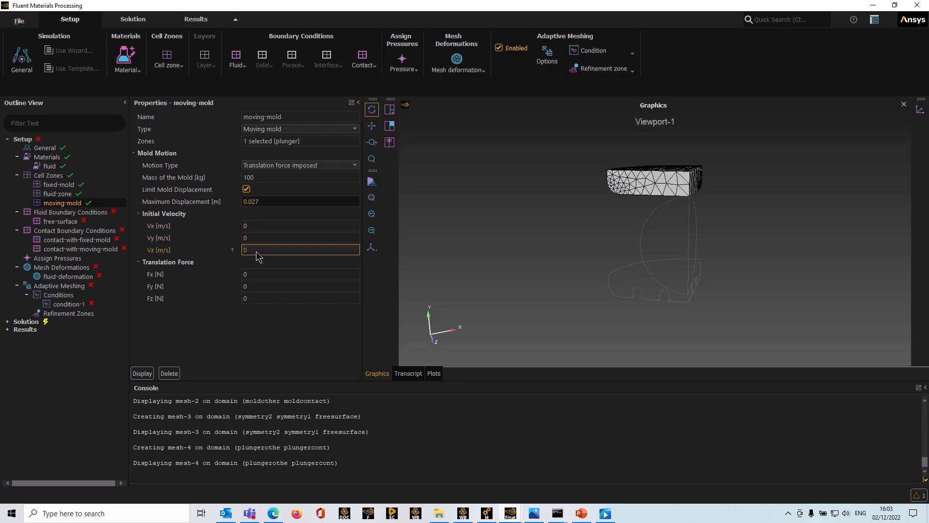
click(275, 287)
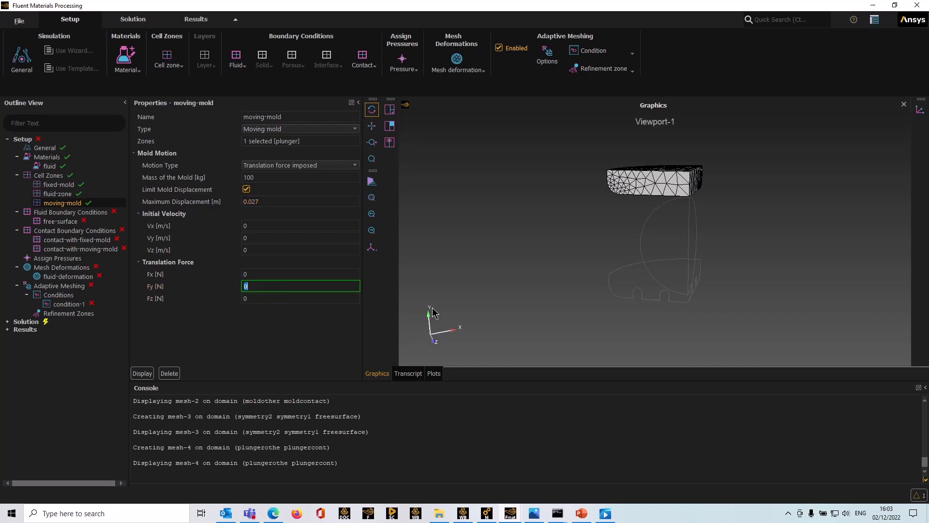
click(259, 287)
text(-10)
key(Return)
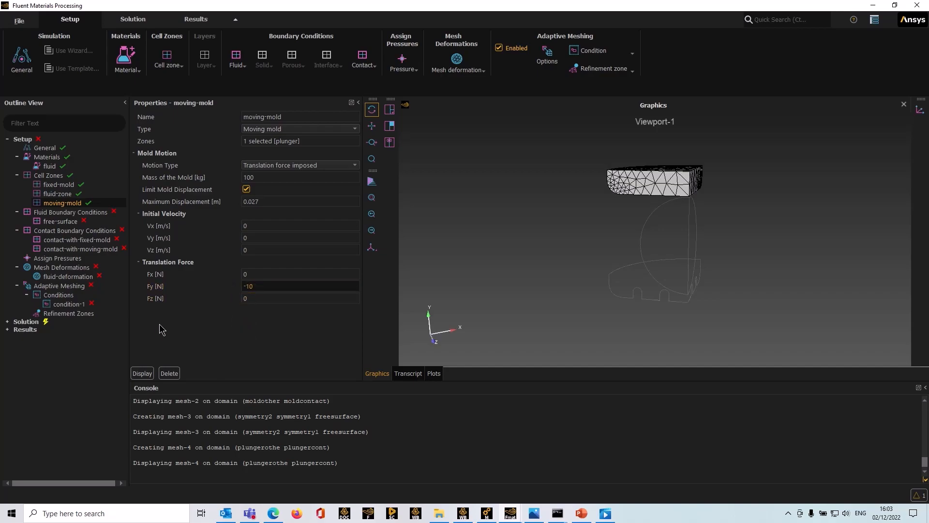
Step: Assign the freesurface boundary zone to the free-surface fluid boundary condition
click(59, 222)
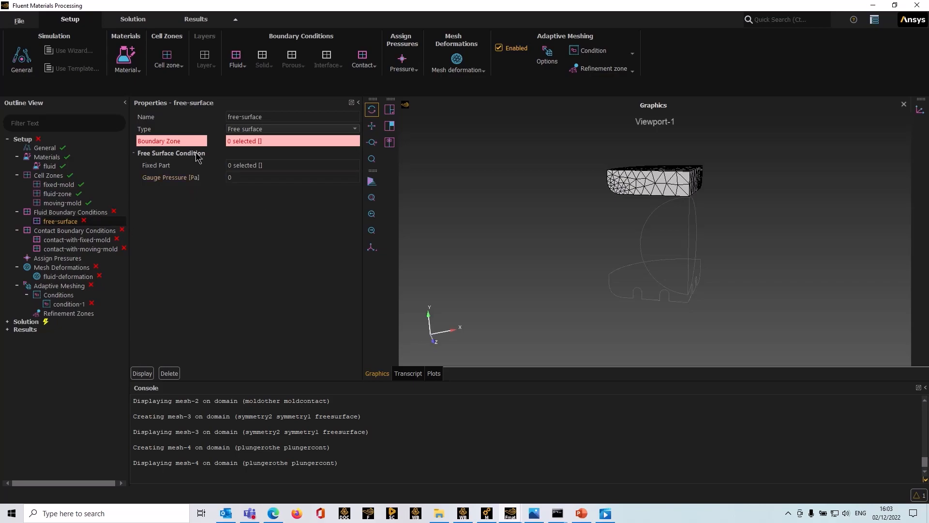
click(243, 144)
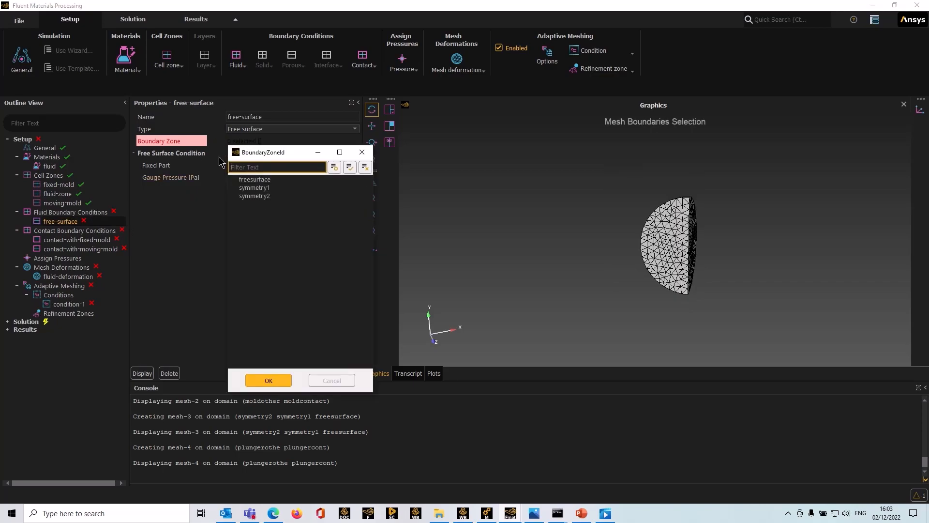
click(262, 180)
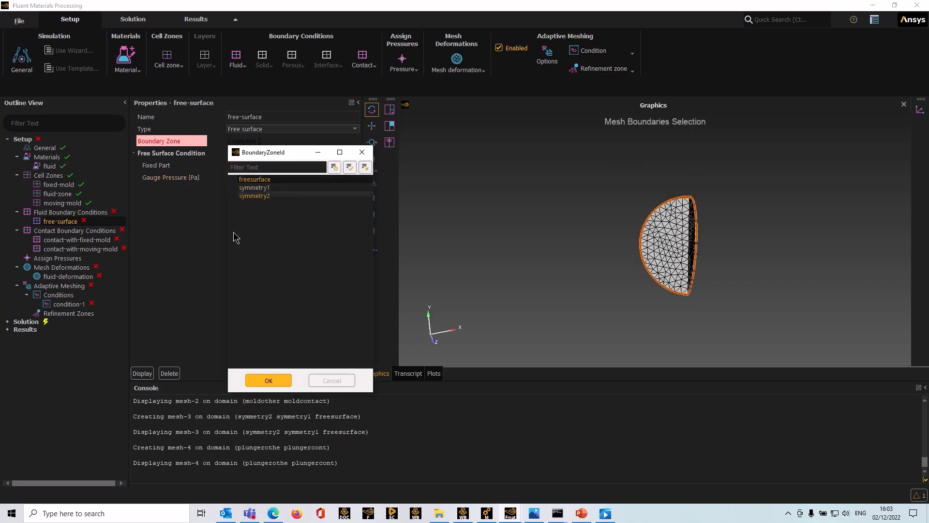
click(262, 382)
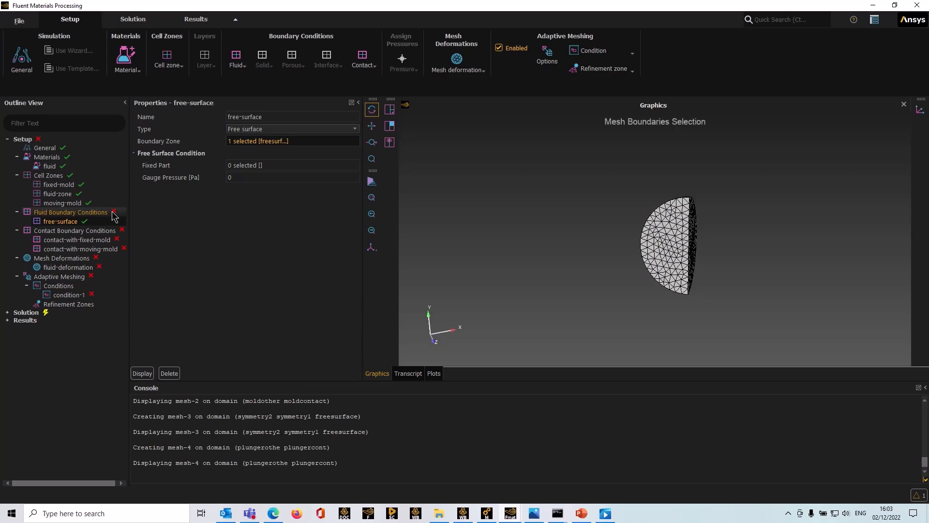
Step: Add a new fluid boundary condition and name it symmetry-1
click(79, 213)
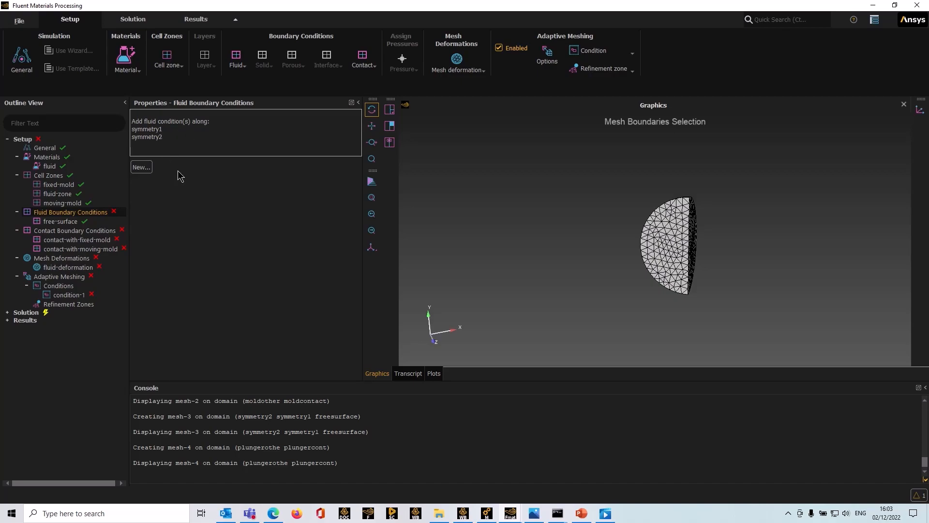
click(142, 167)
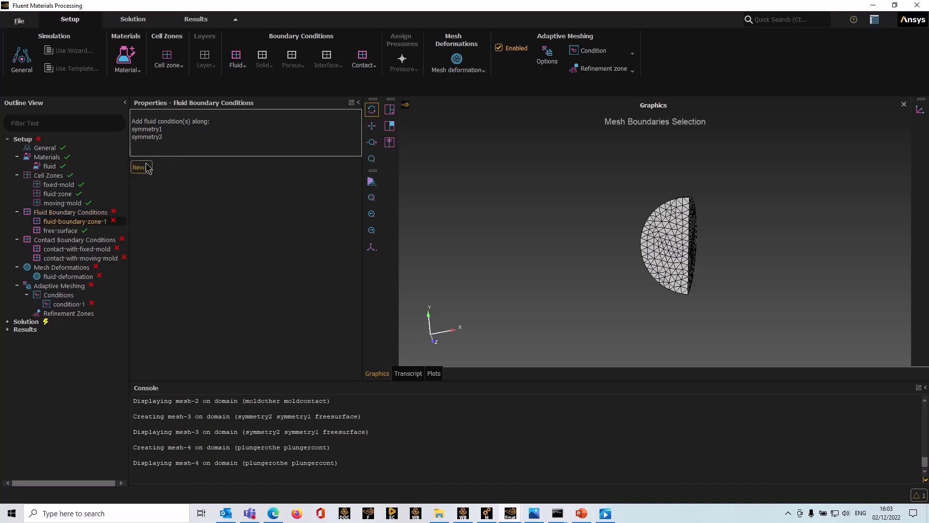
triple_click(228, 117)
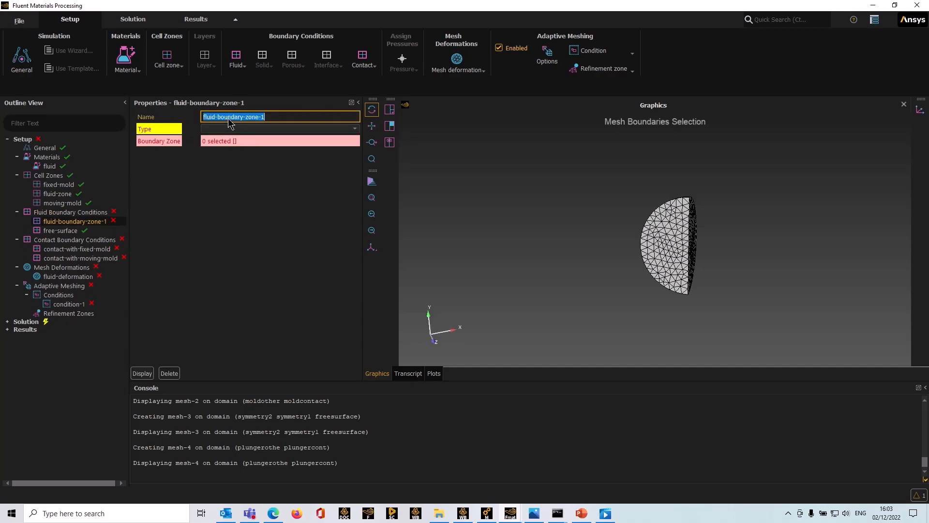
text(sym)
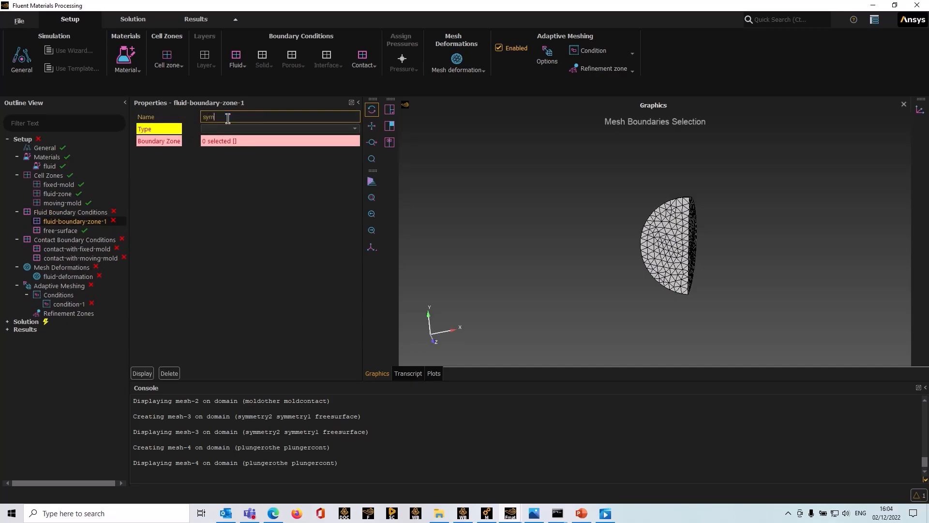
text(metry-1)
key(Return)
Step: Set the symmetry-1 condition's type to Symmetry and assign the symmetry1 boundary zone to it
click(355, 129)
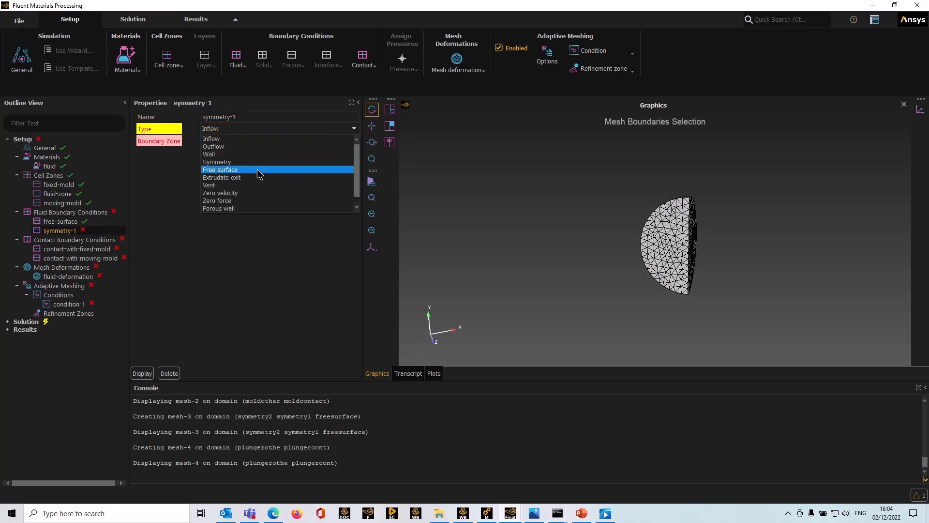
click(307, 163)
click(299, 143)
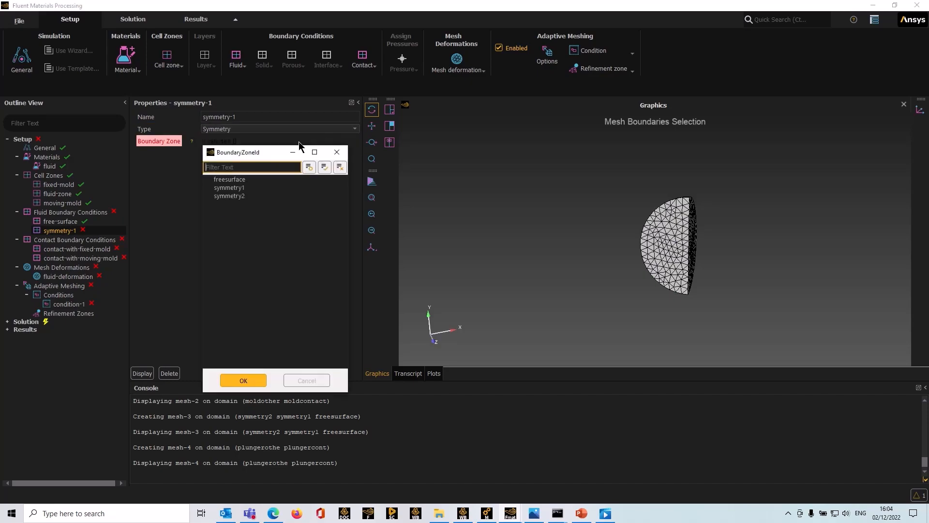
click(229, 187)
click(241, 380)
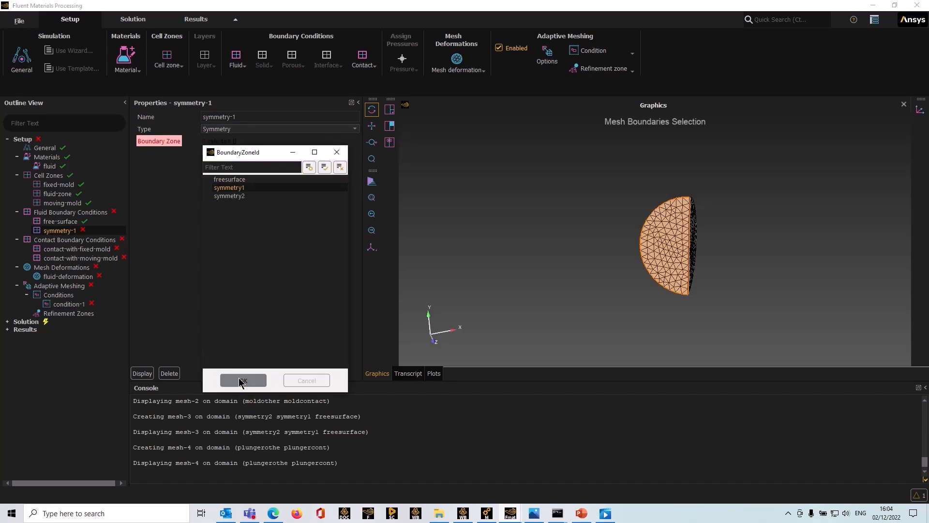
Step: Add another fluid boundary condition and name it symmetry-2
click(65, 213)
click(140, 159)
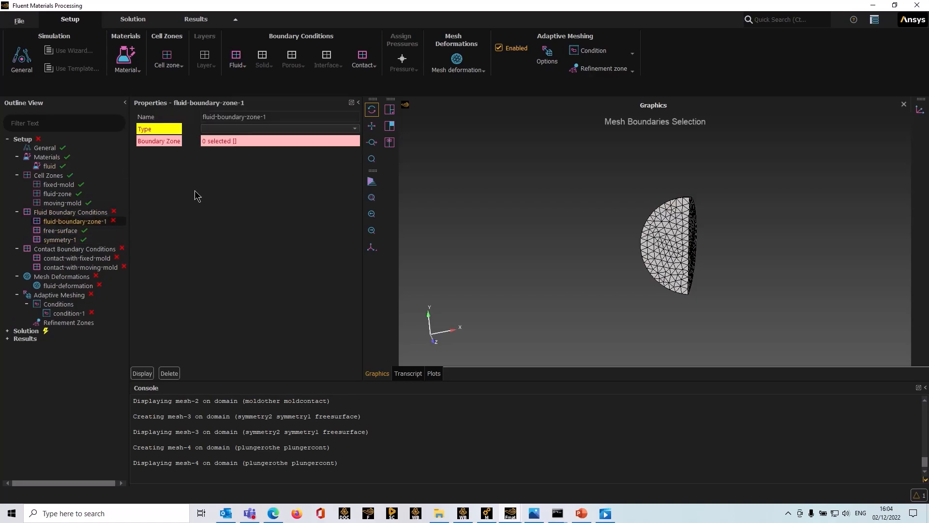
triple_click(243, 117)
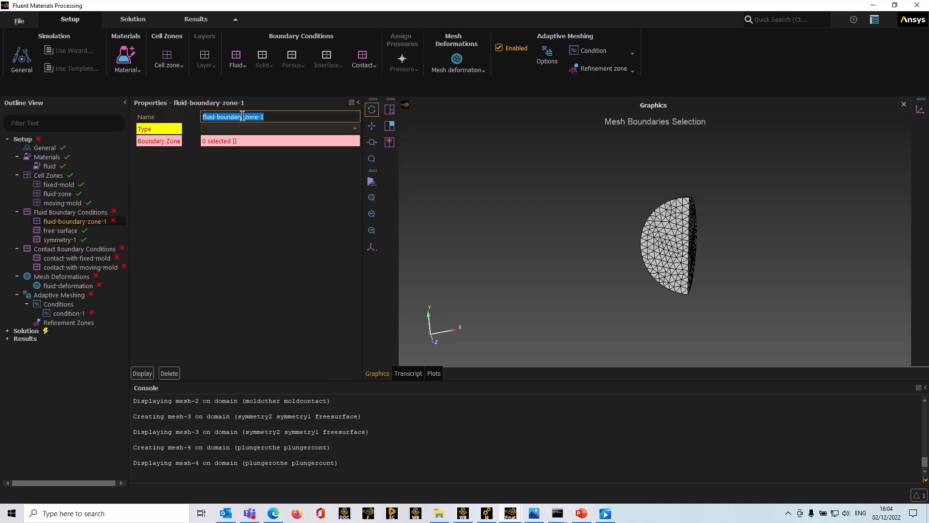
text(symmetry-2)
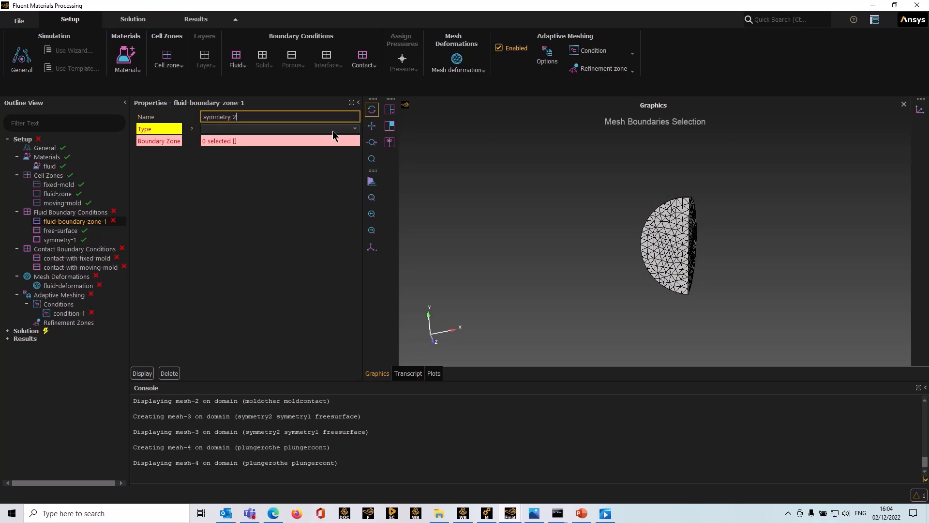
key(Return)
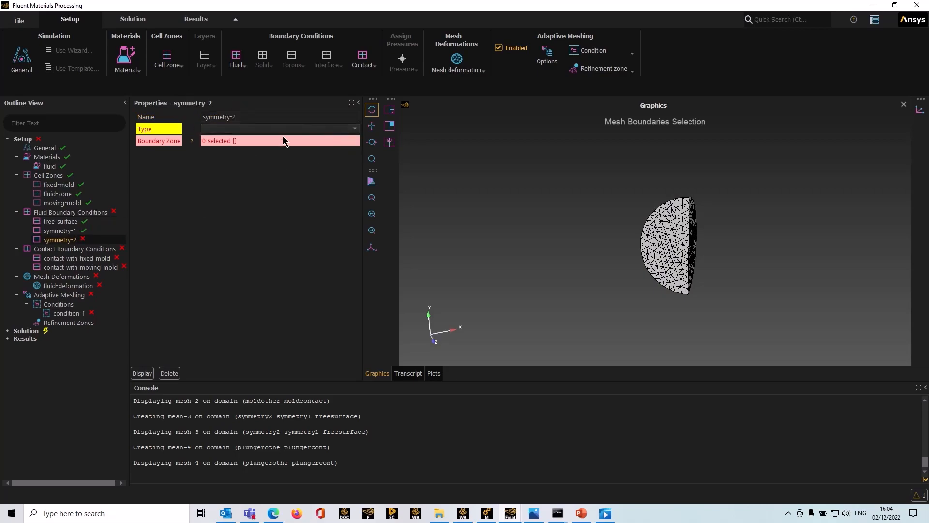
Step: Set the symmetry-2 condition's type to Symmetry and assign the symmetry2 boundary zone to it
click(225, 128)
click(226, 163)
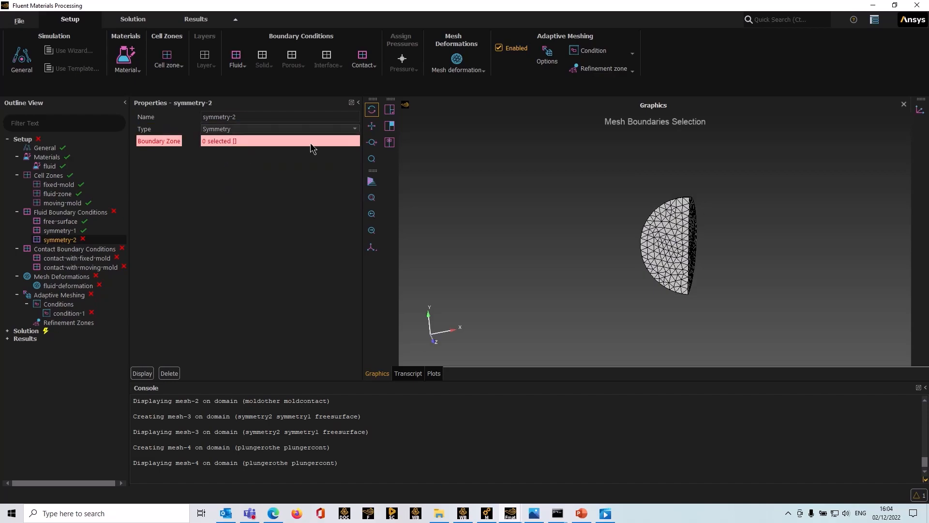
click(322, 142)
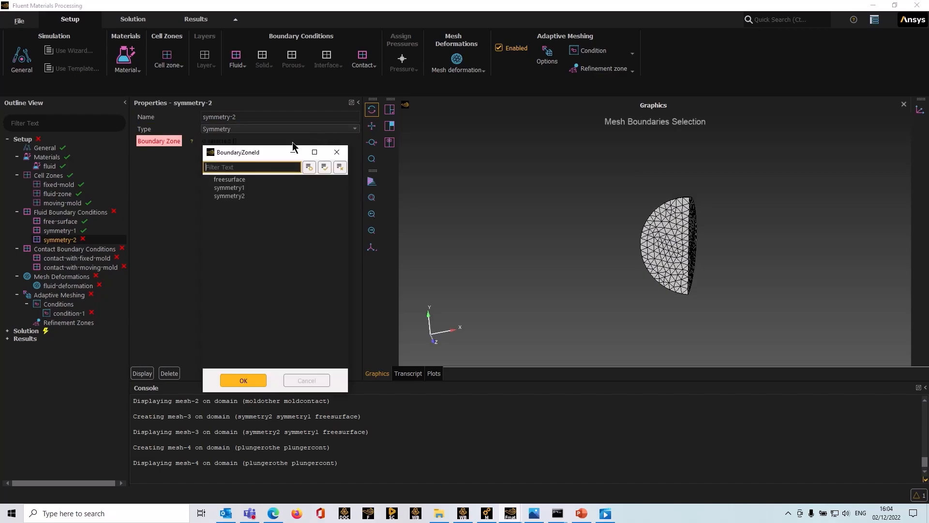
click(230, 196)
click(247, 379)
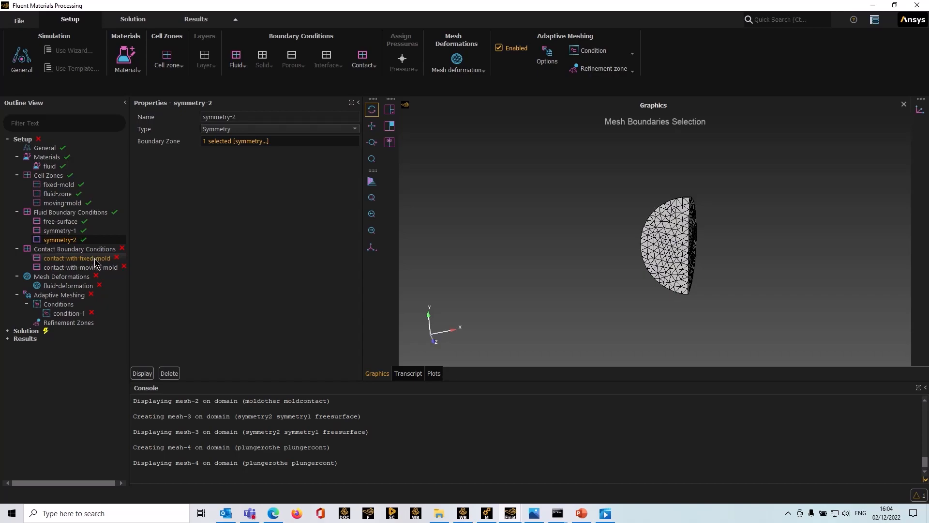
Step: For contact-with-fixed-mold, assign freesurface as the fluid zone of contact and moldcontact as the mold zone of contact
click(80, 260)
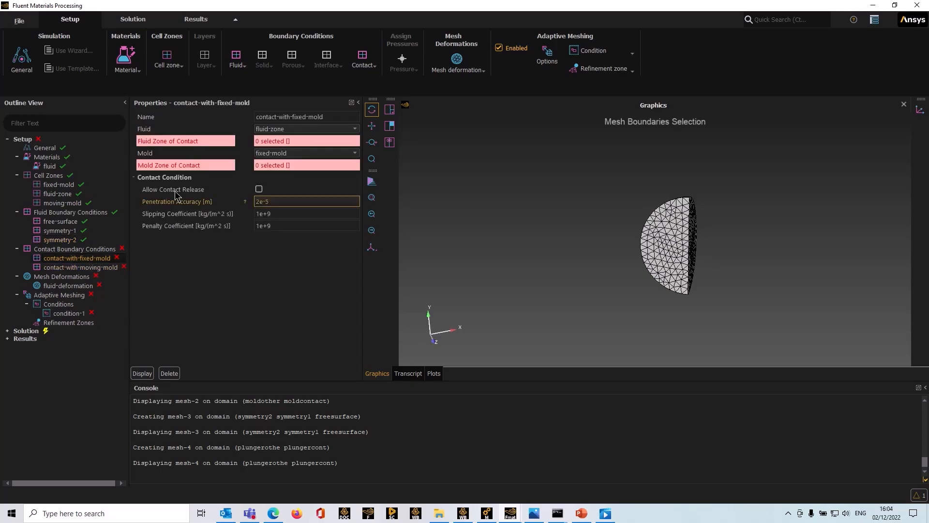
click(277, 141)
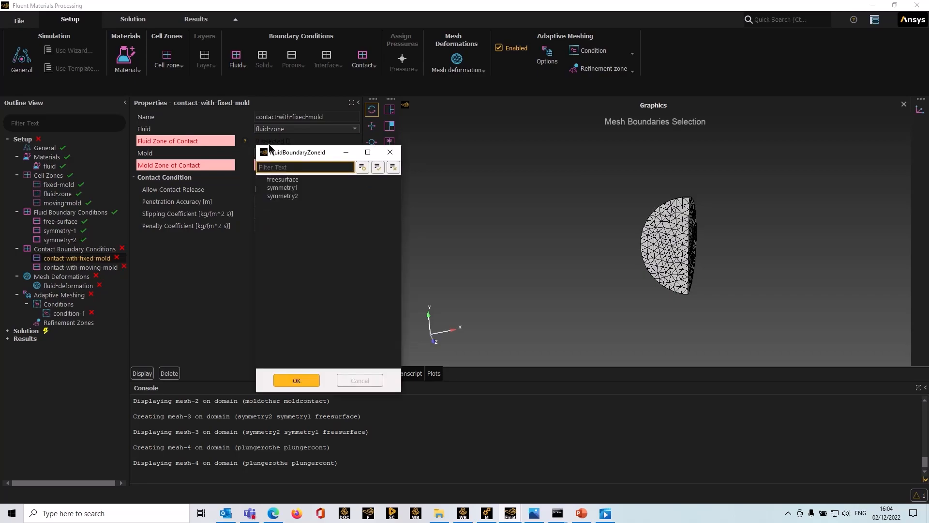
click(284, 180)
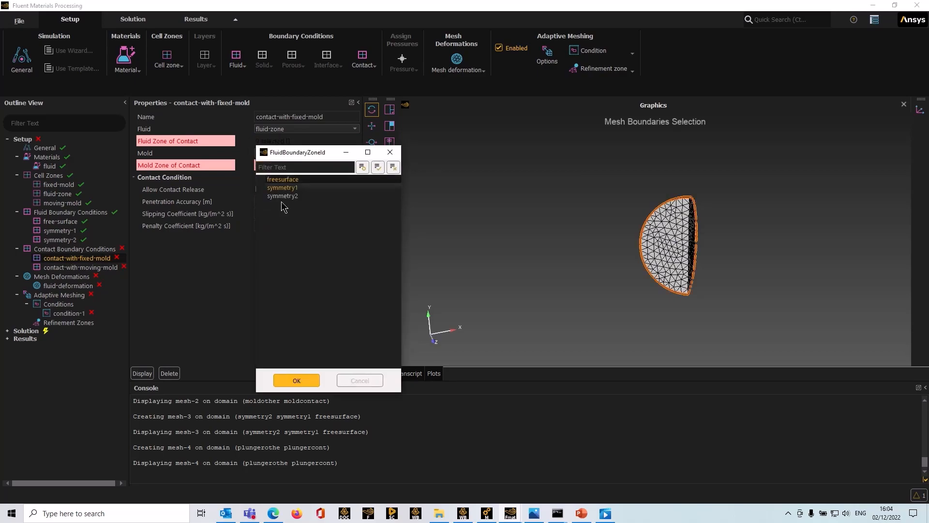
click(294, 379)
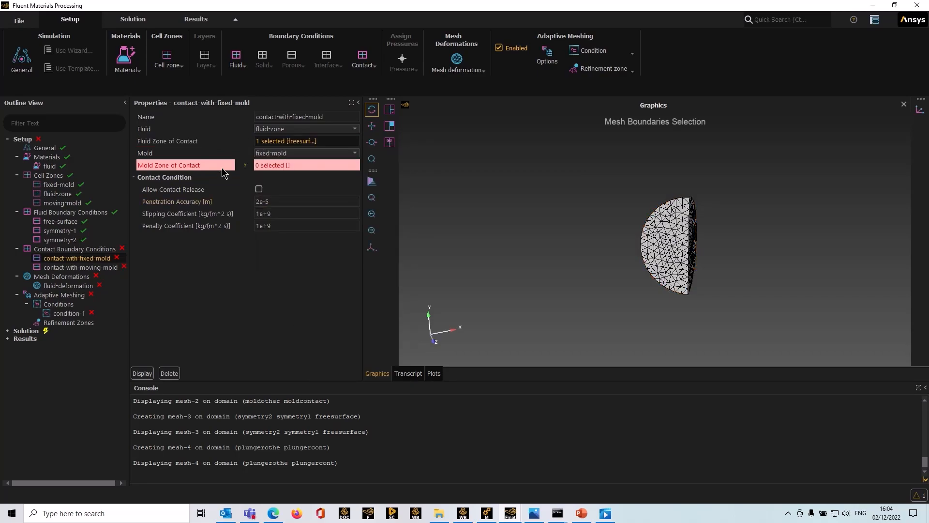
click(280, 166)
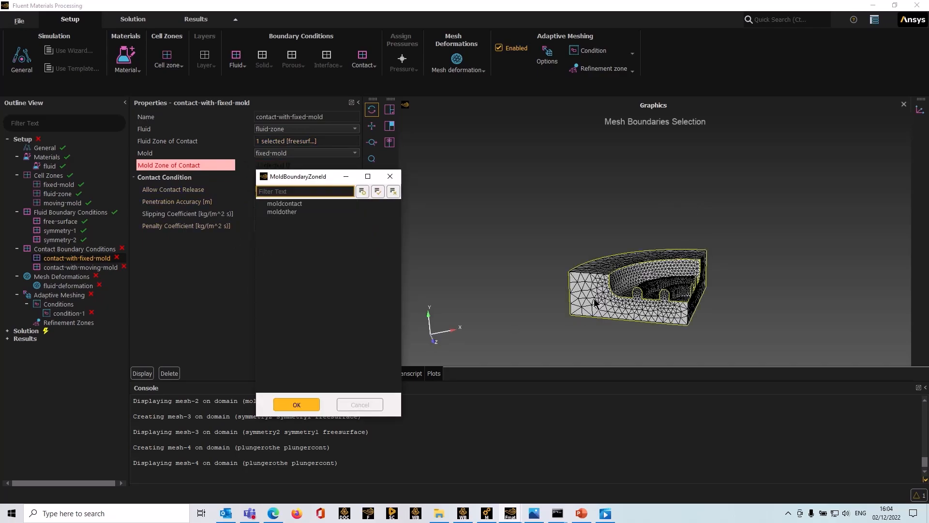
click(284, 204)
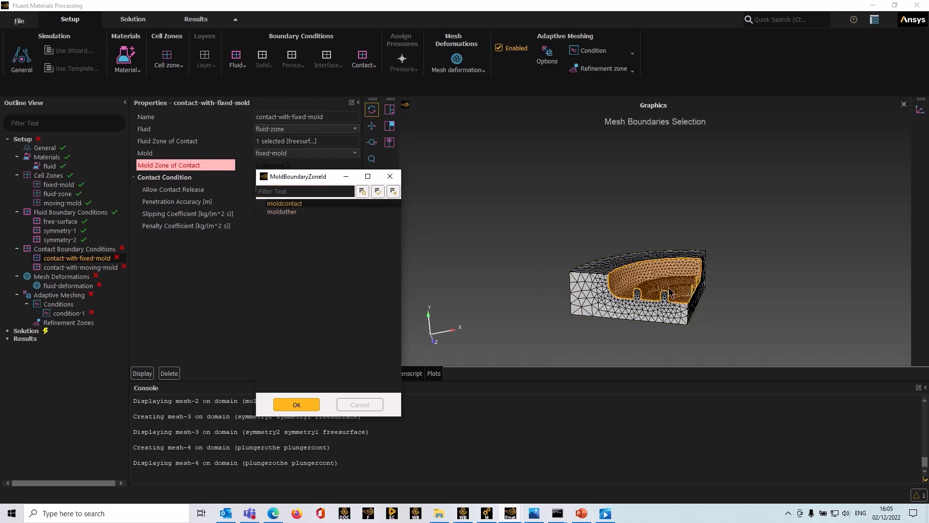
click(305, 405)
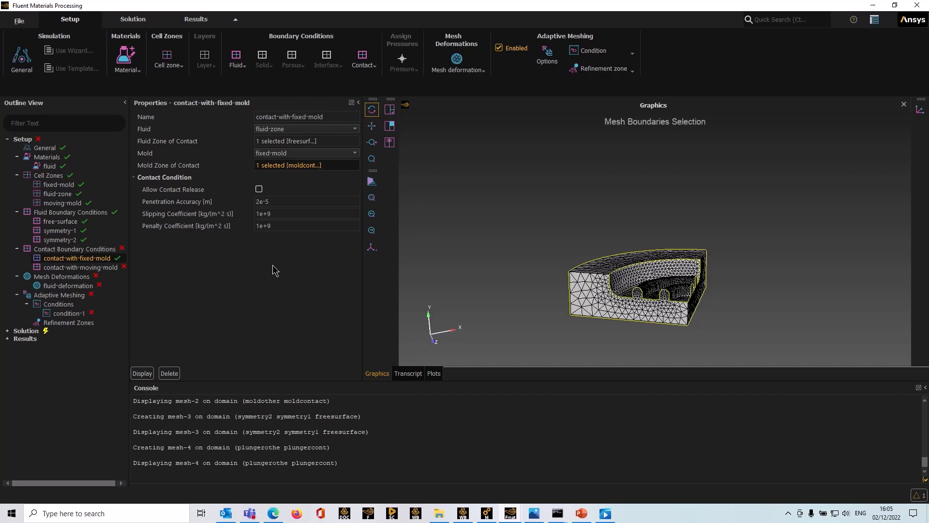
Step: Set the penetration accuracy of the contact with the fixed mold to 0.0001 m
click(279, 213)
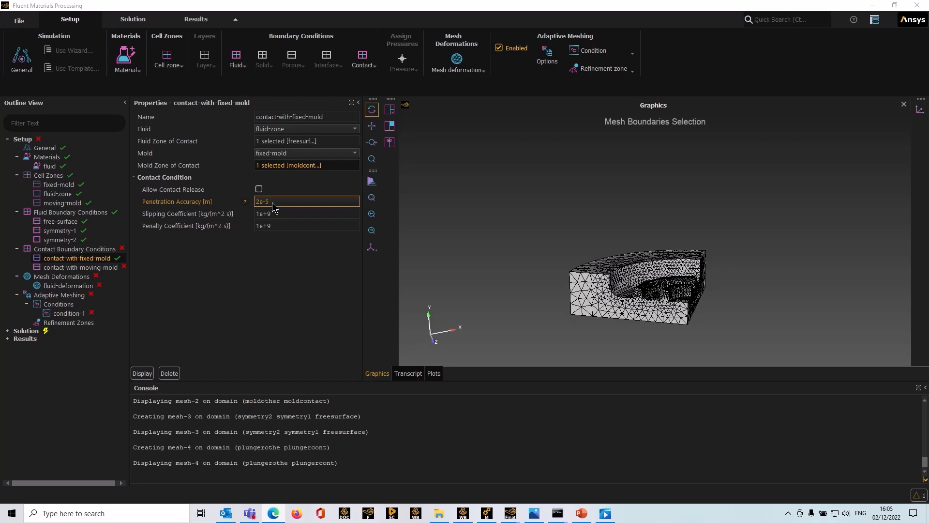
click(272, 203)
double_click(271, 202)
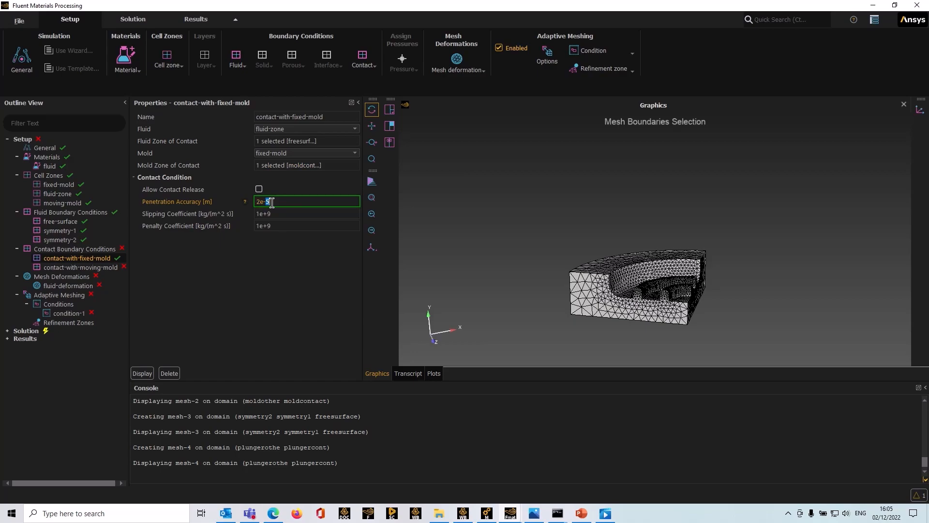
key(BackSpace)
key(BackSpace)
key(BackSpace)
key(BackSpace)
text(0.0001)
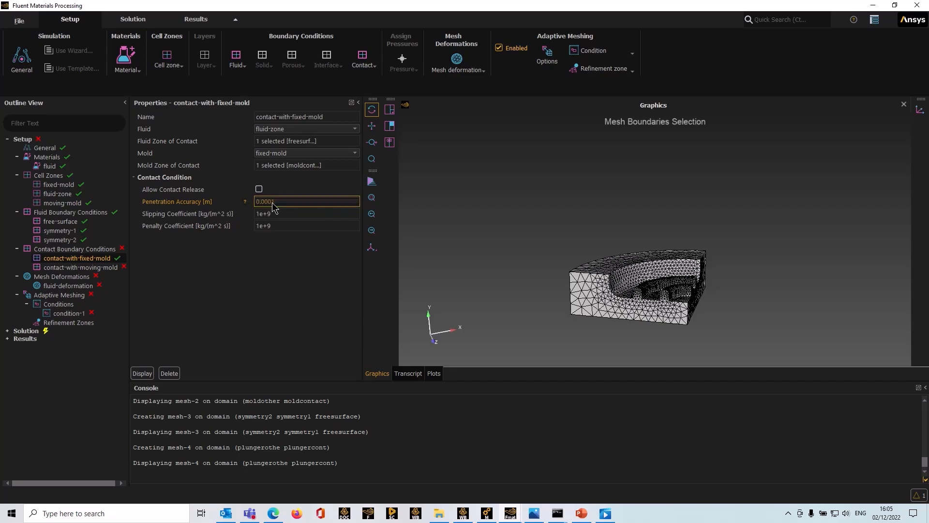
key(Return)
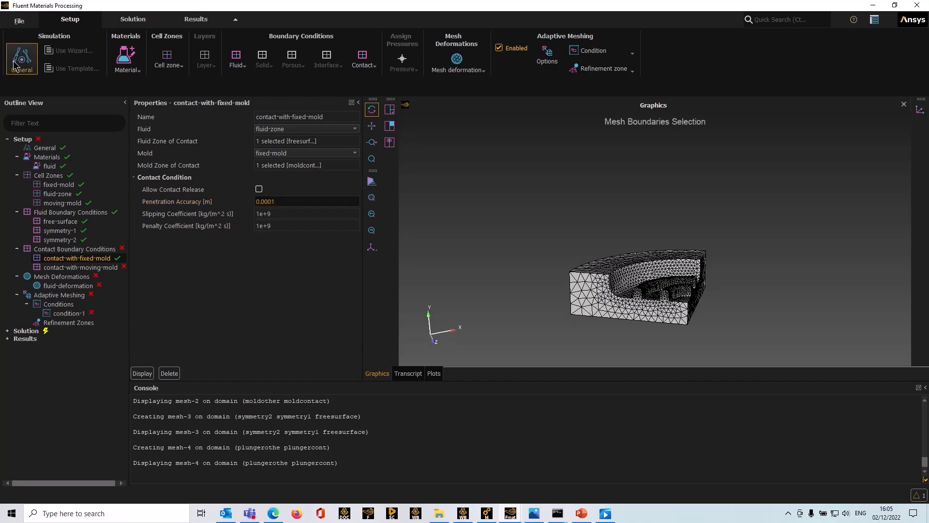
Step: For contact-with-moving-mold, assign freesurface as the fluid zone of contact and plungercont as the mold zone of contact
click(84, 267)
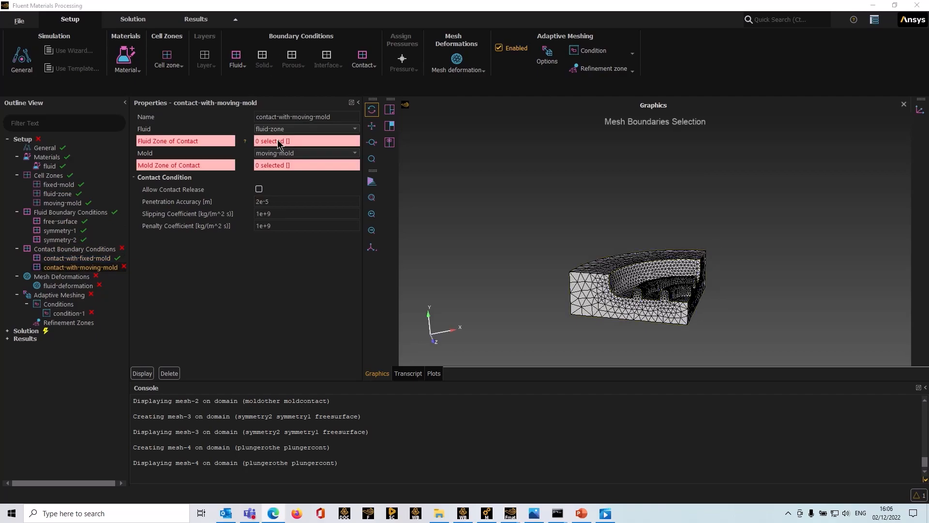
click(280, 140)
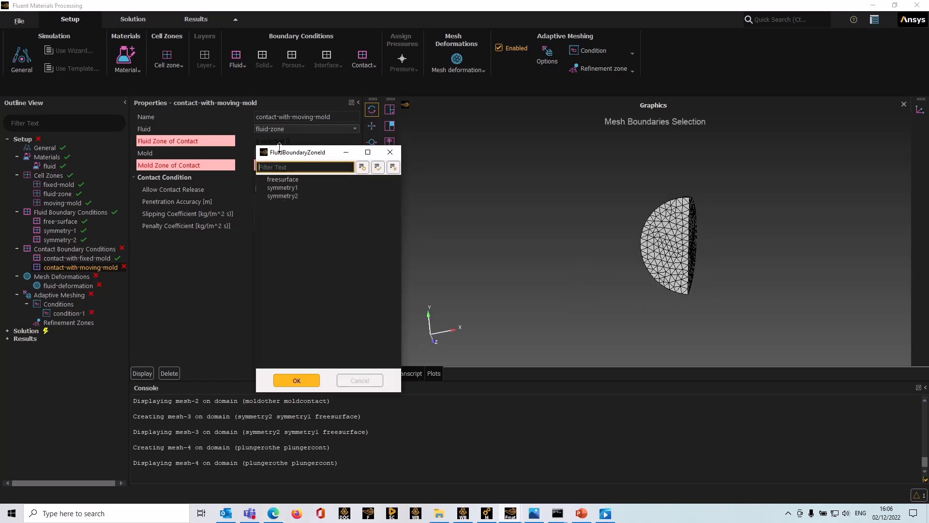
click(283, 179)
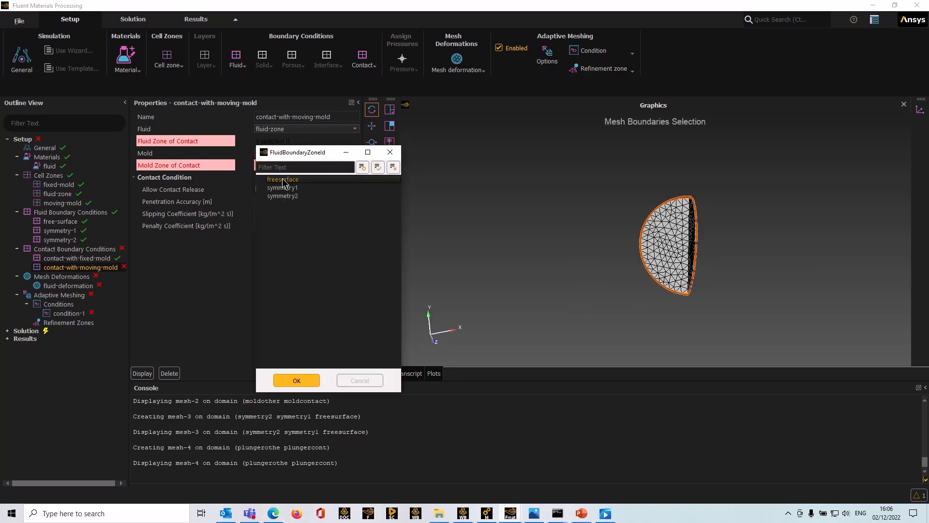
click(290, 383)
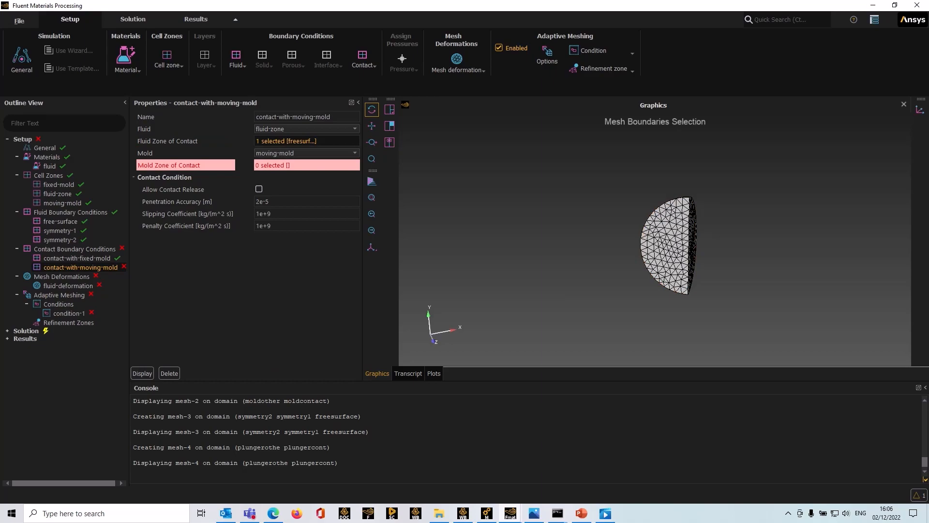
click(292, 166)
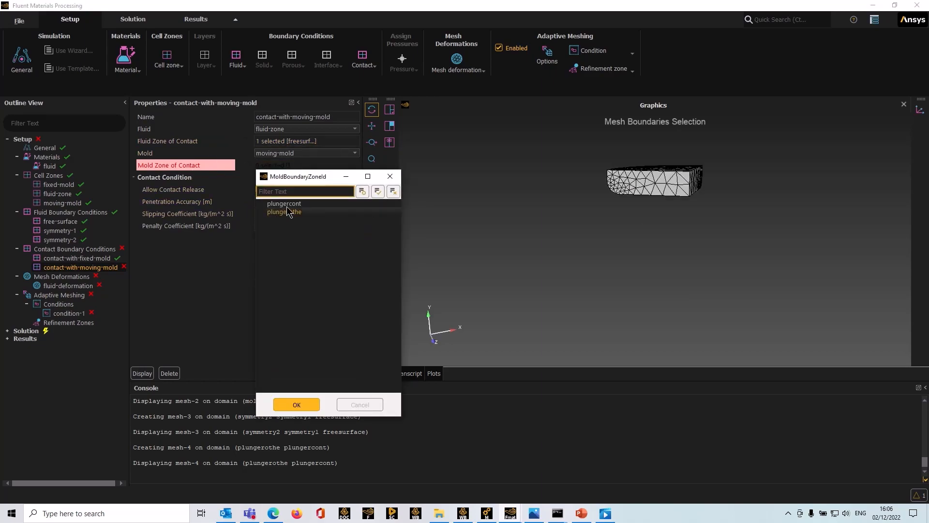
click(289, 204)
drag(633, 254, 663, 269)
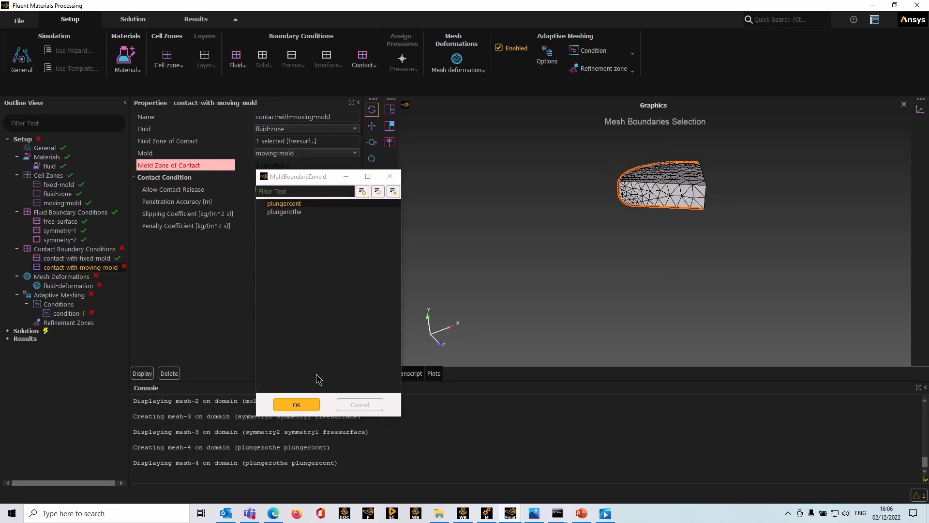
click(313, 406)
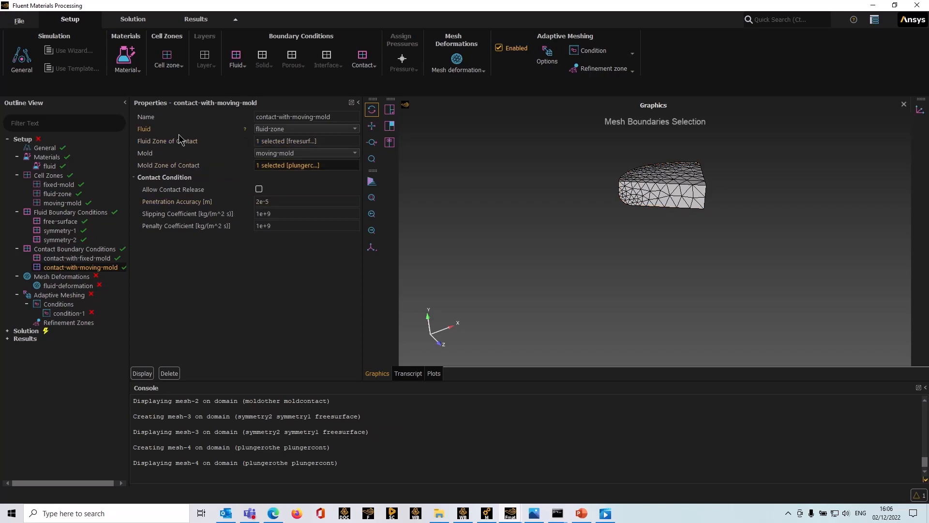
Step: Set the penetration accuracy of the contact with the moving mold to 0.0001 m
click(277, 201)
text(0.)
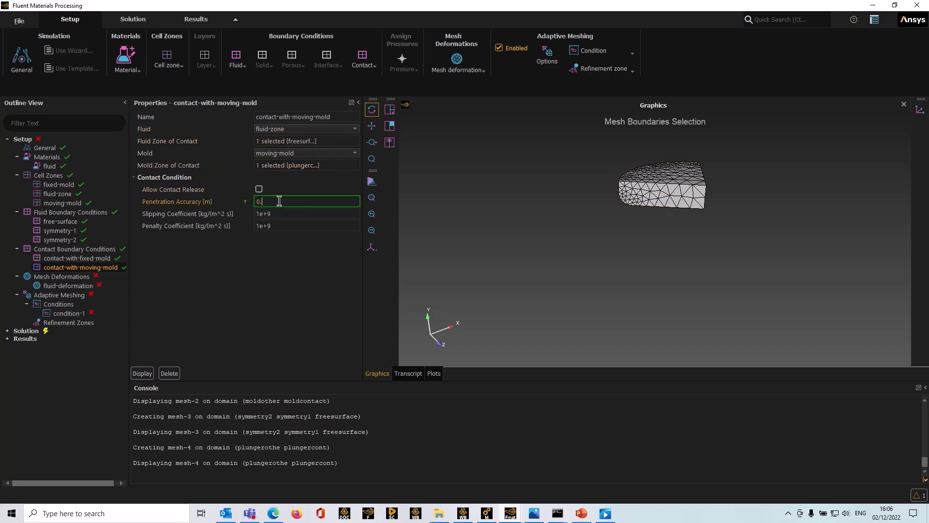
text(0001)
key(Return)
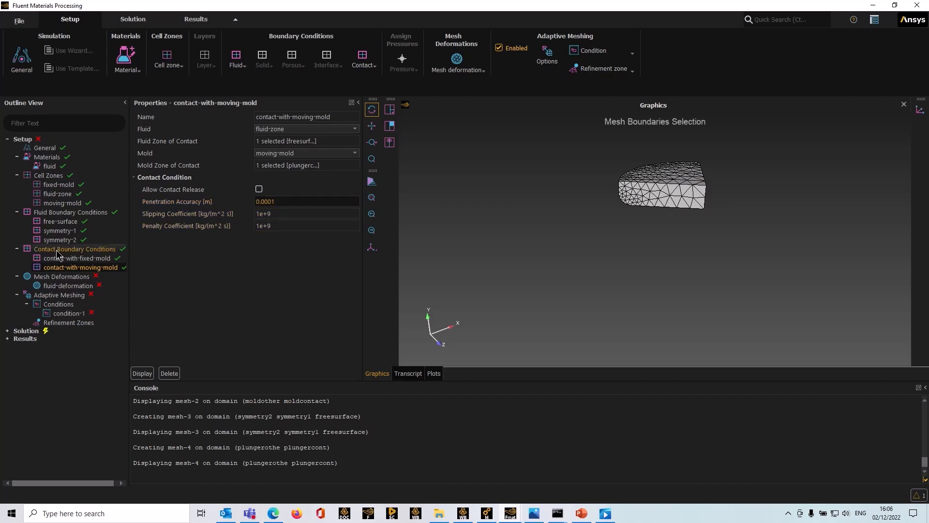
Step: Assign the fluid zone to the Lagrangian fluid-deformation mesh deformation
click(67, 286)
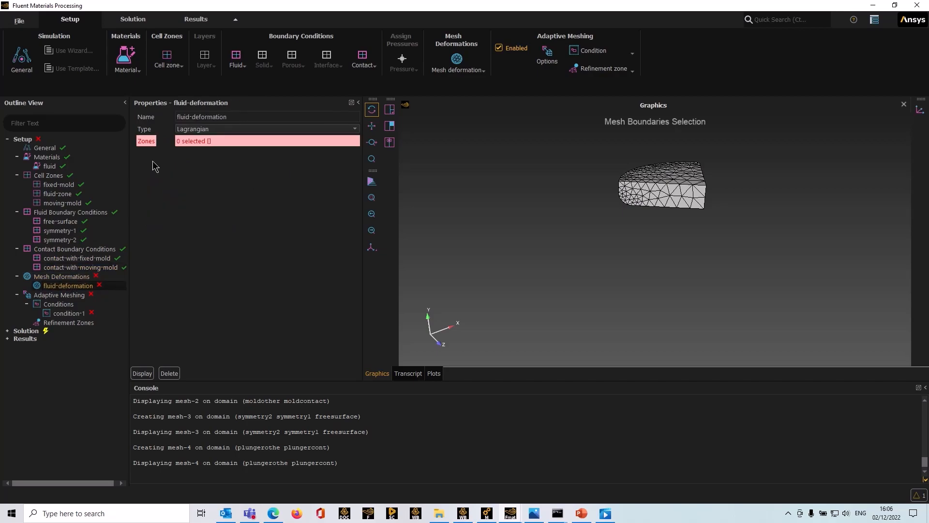
click(208, 141)
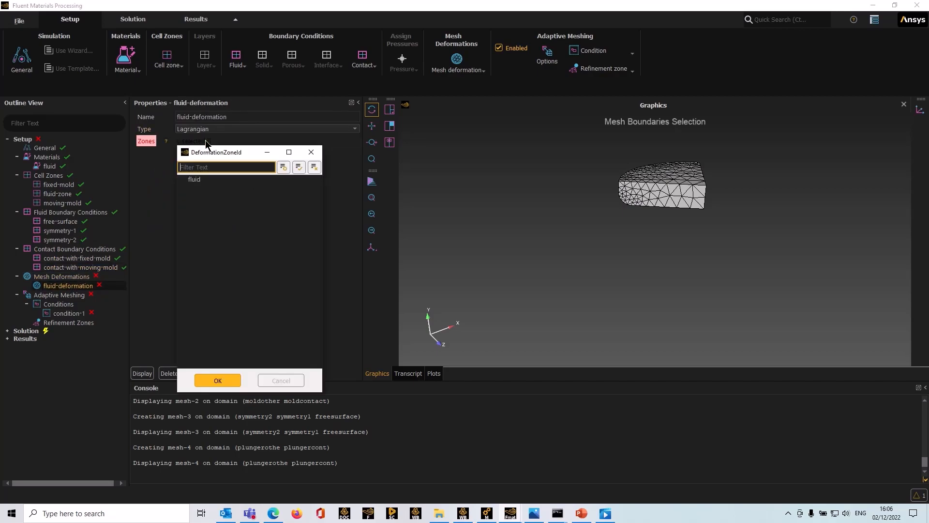
click(200, 180)
click(223, 380)
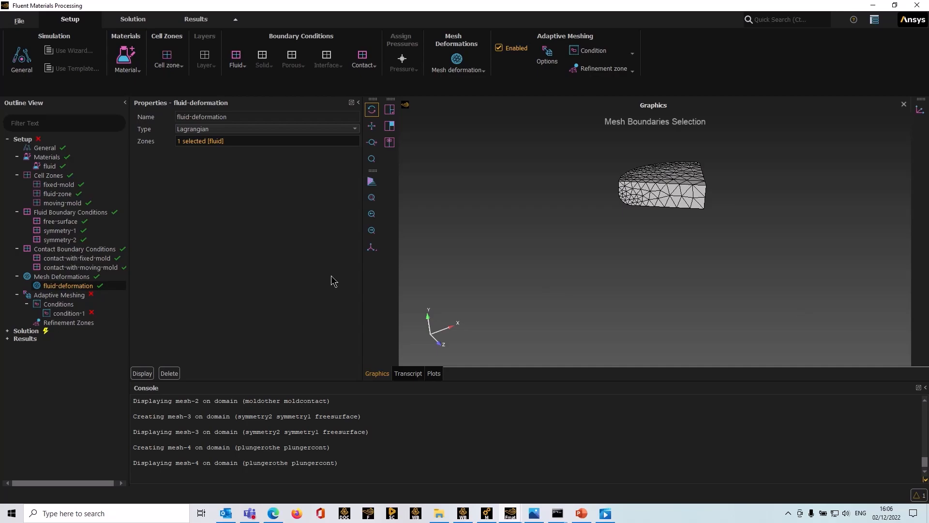
Step: Set the number of steps for adaptive meshing to 5
click(81, 297)
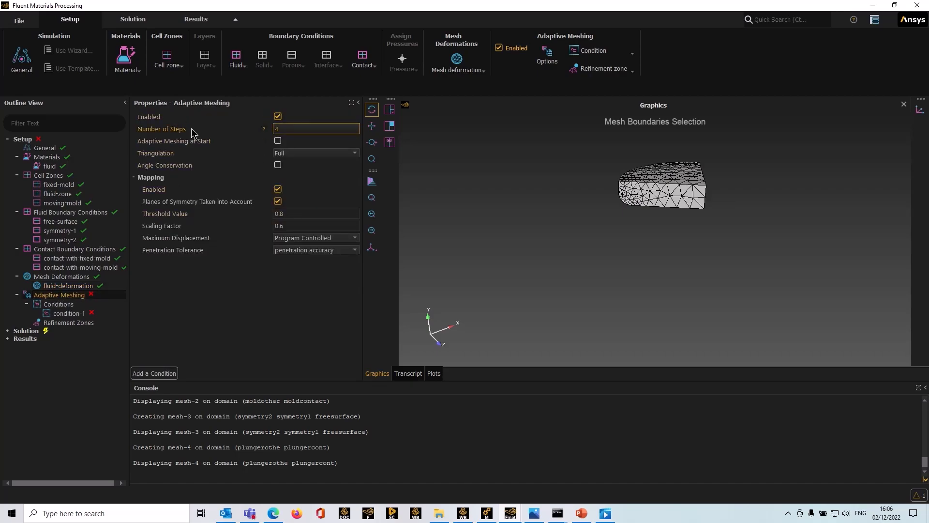
click(304, 129)
double_click(304, 129)
click(356, 125)
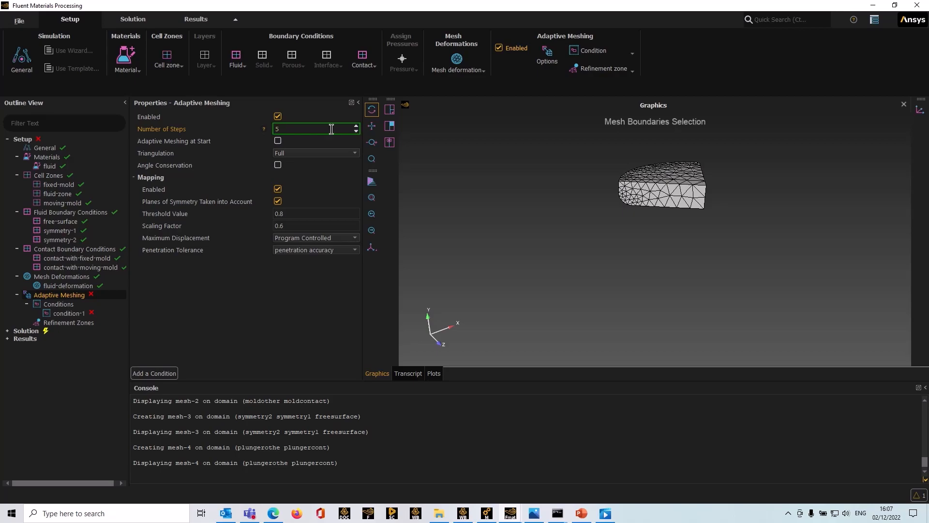
click(290, 309)
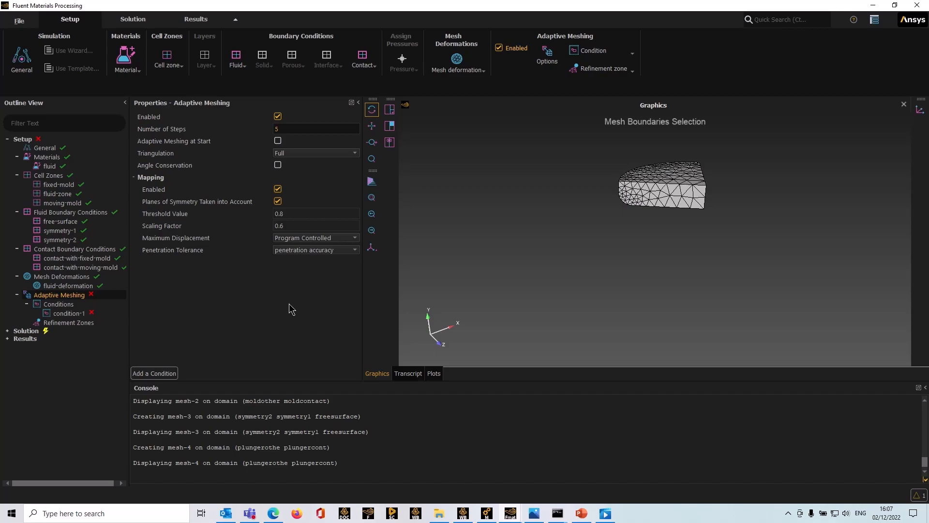
Step: Assign the fluid zone to the adaptive meshing condition condition-1
click(67, 315)
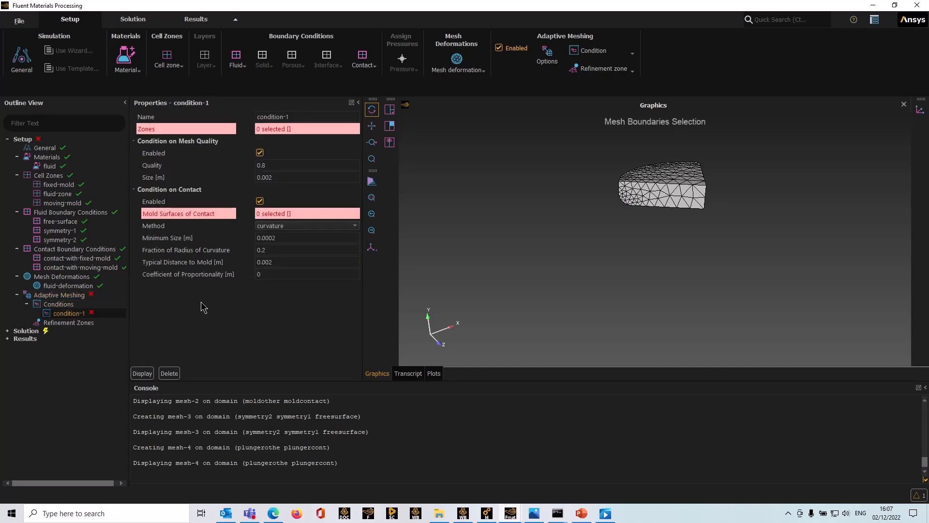
click(284, 127)
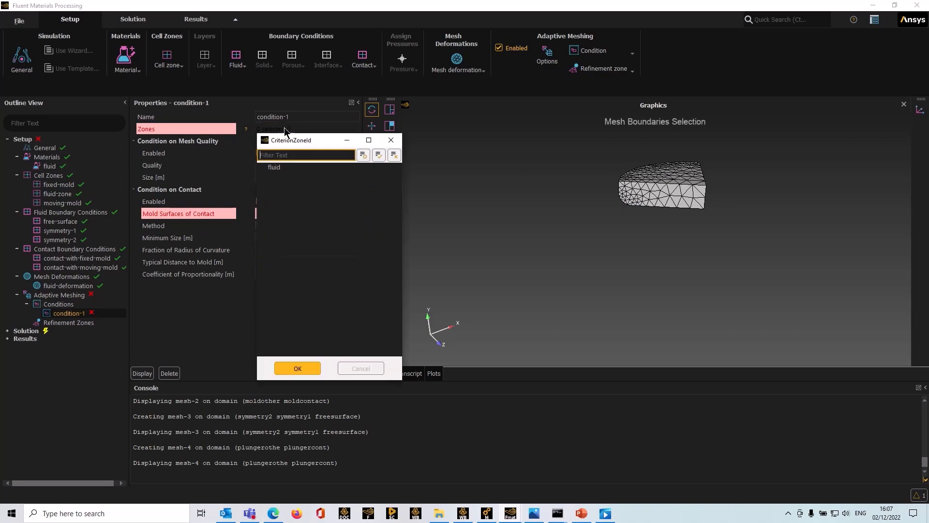
click(274, 168)
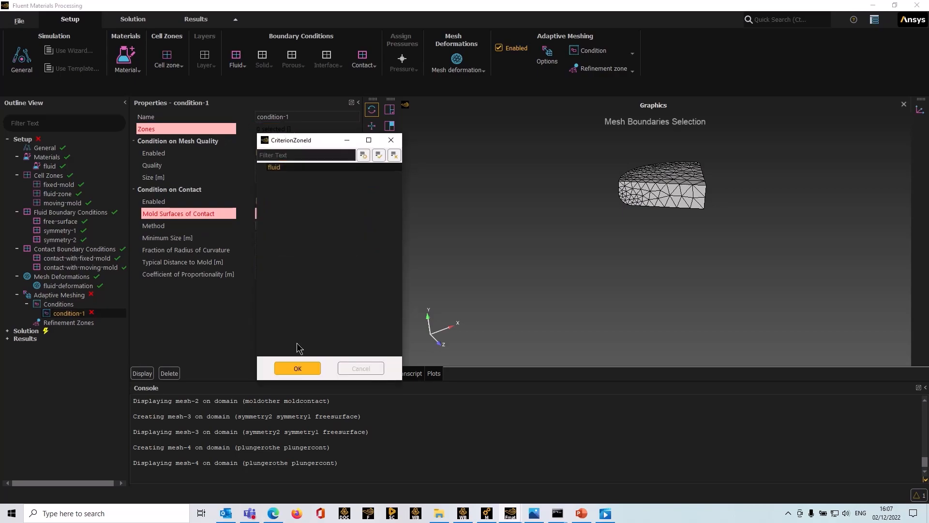
click(302, 369)
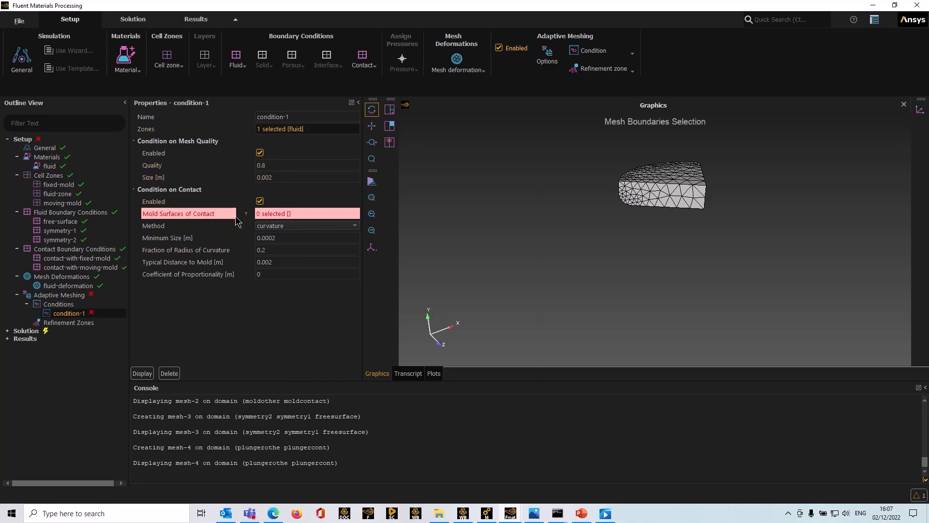
Step: Select moldcontact and plungercont as the mold surfaces of contact for condition-1
click(292, 213)
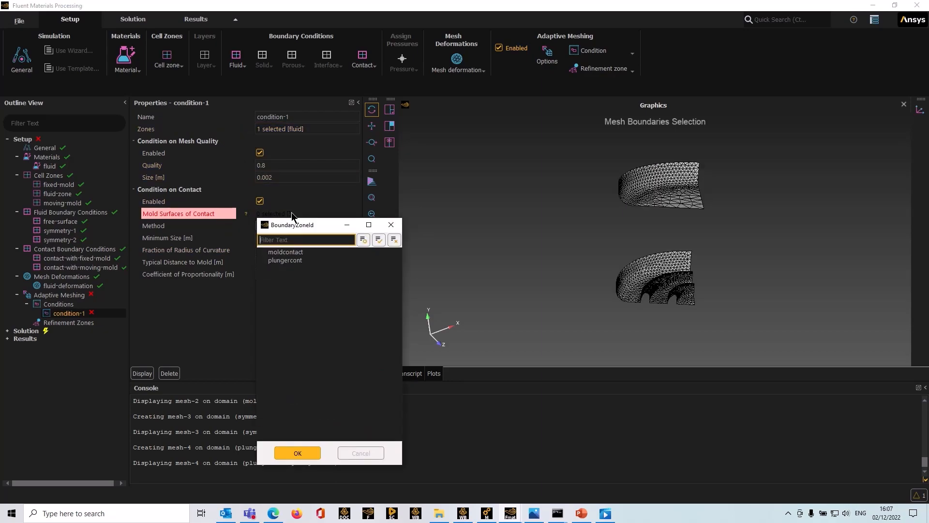
drag(303, 228, 308, 215)
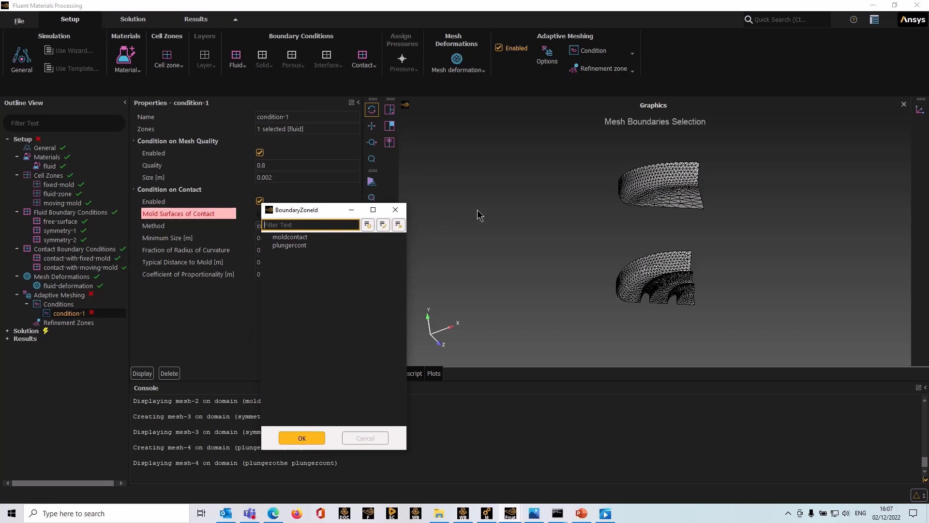
click(305, 237)
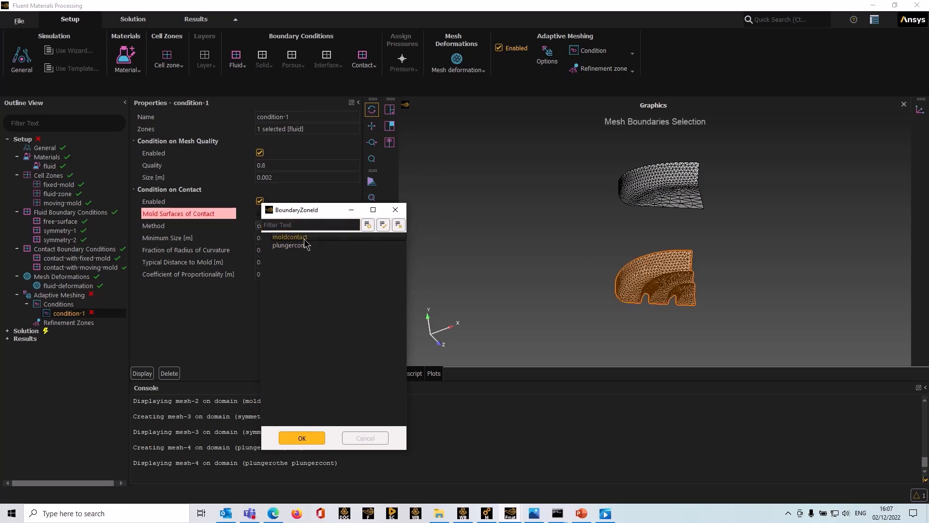
click(305, 245)
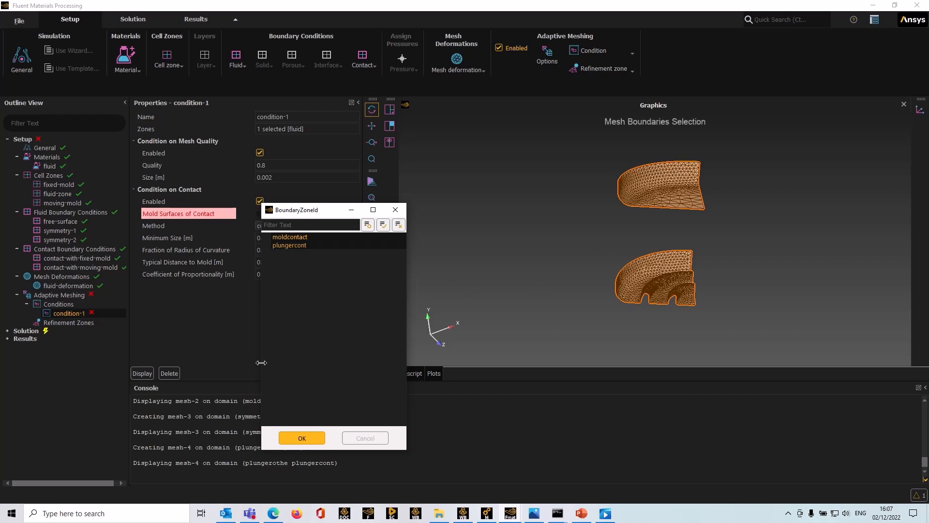
click(302, 437)
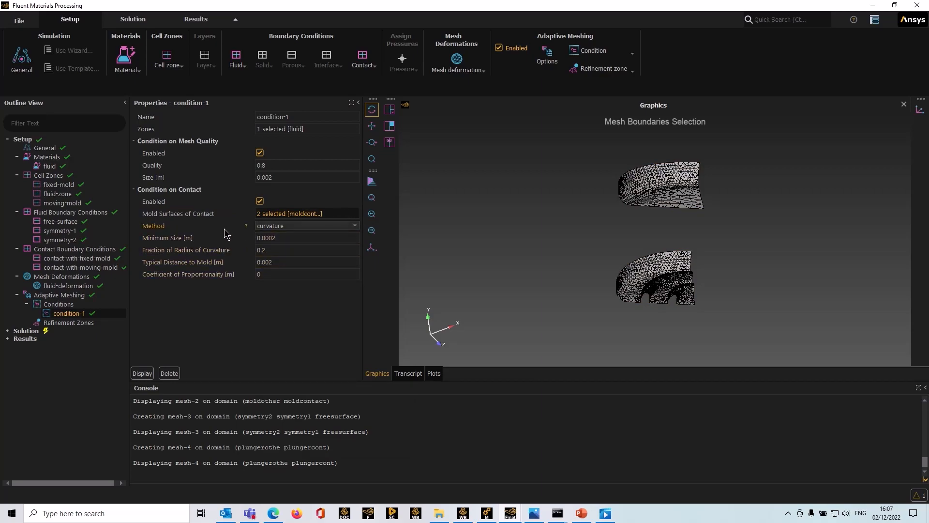
Step: Switch the contact condition of condition-1 to the distance method and set its minimum size to 0.001 m
click(327, 230)
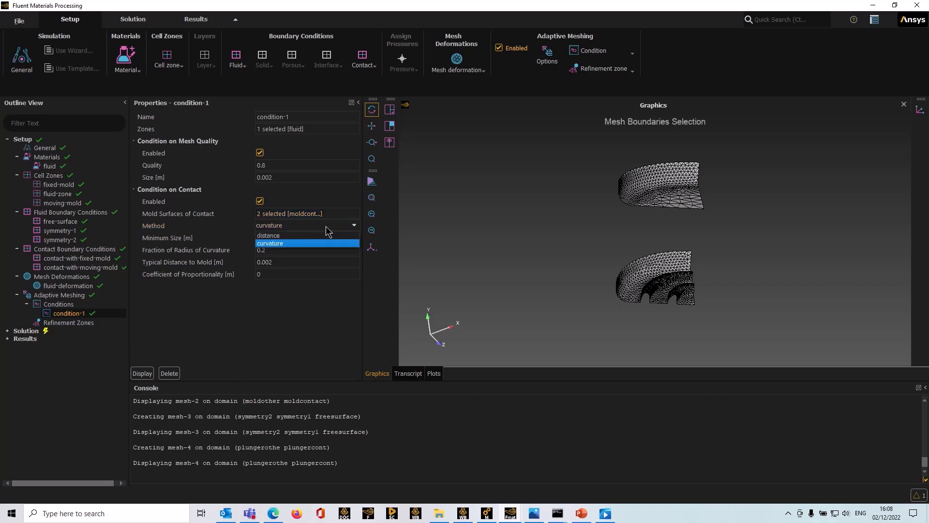
key(Up)
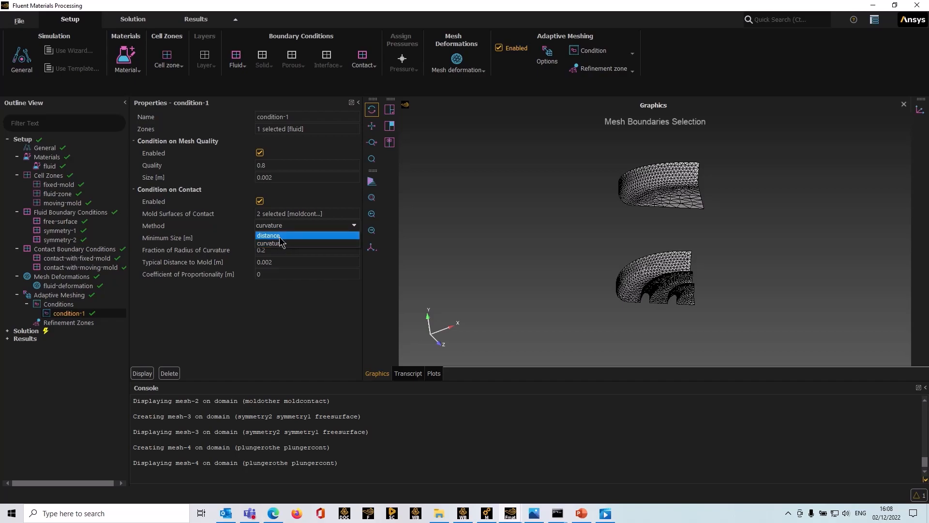
click(280, 237)
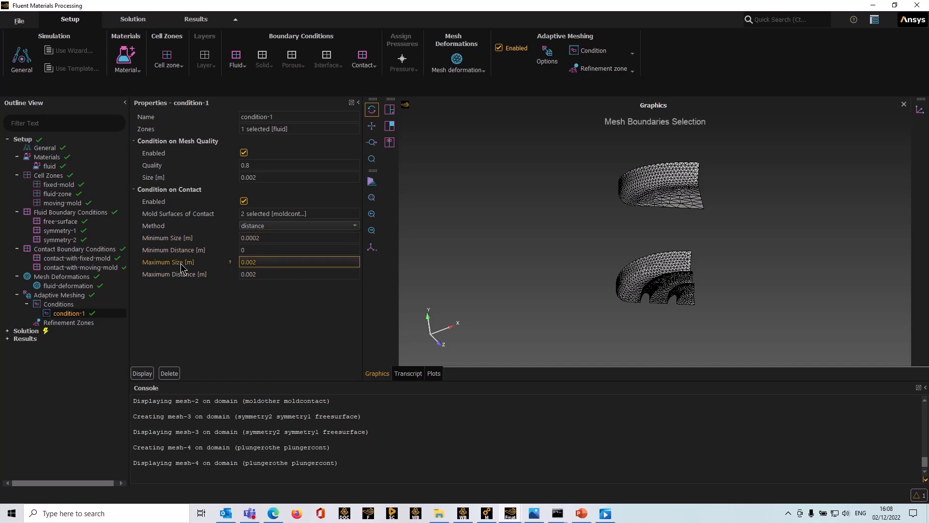
click(270, 238)
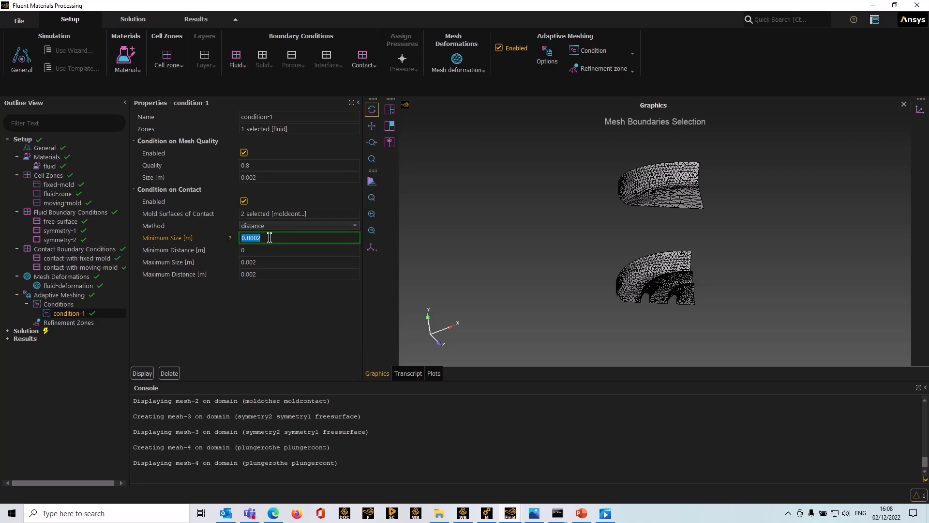
text(0.001)
key(Return)
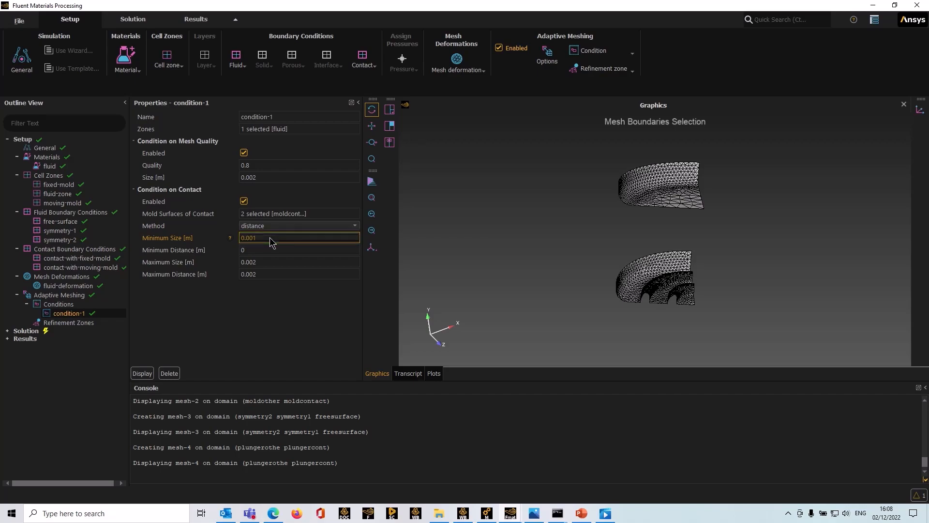
Step: Set the minimum distance in the contact condition of condition-1 to 0.001 m
click(256, 264)
drag(253, 262, 258, 262)
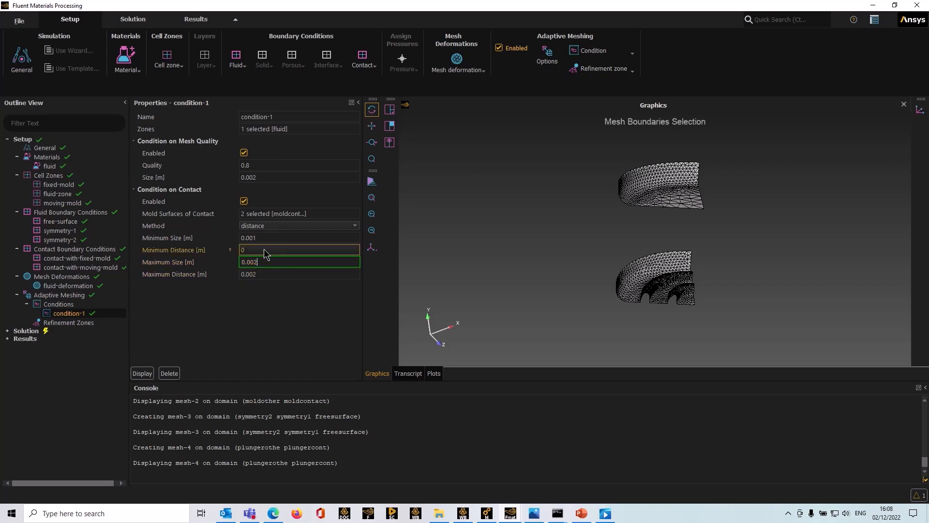
key(alt+Tab)
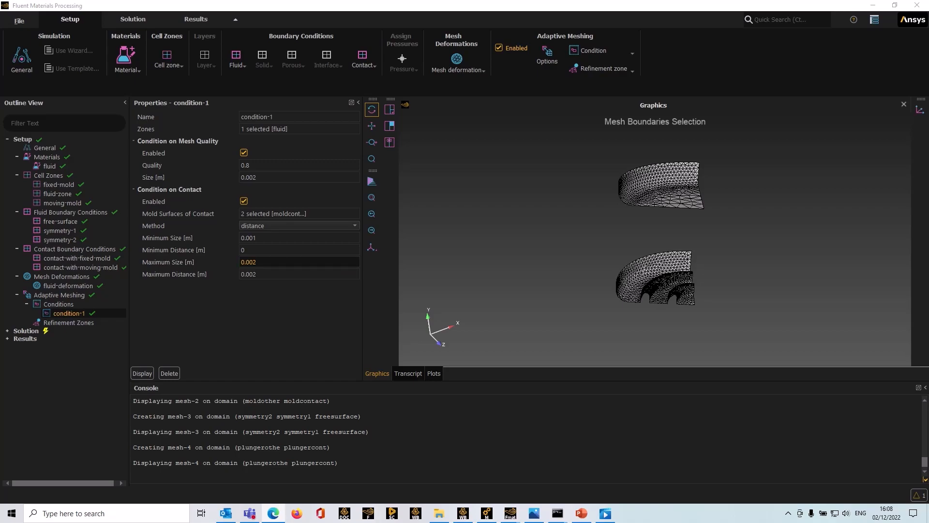
click(257, 251)
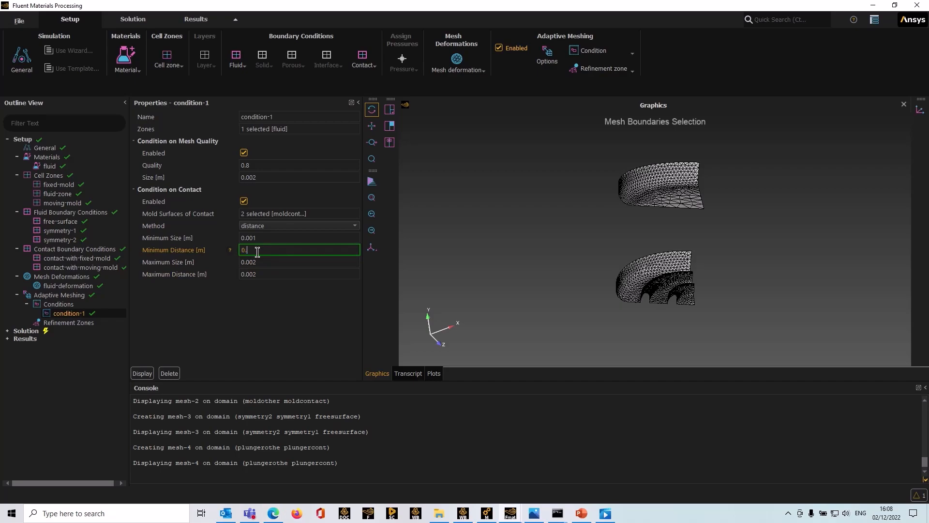
text(0.001)
key(Return)
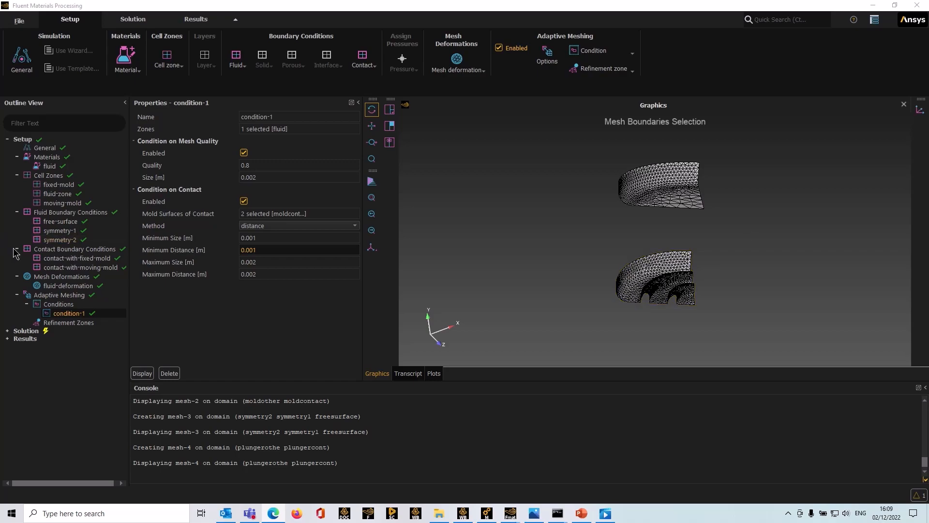
Step: In the solution's calculation activities, make the convergence criterion user specified with a convergence tolerance of 0.0001
click(8, 332)
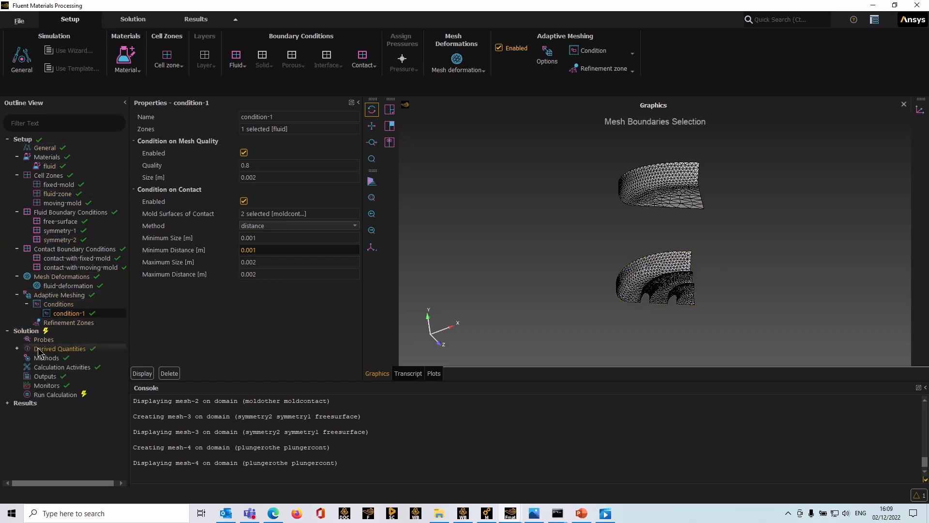
click(54, 368)
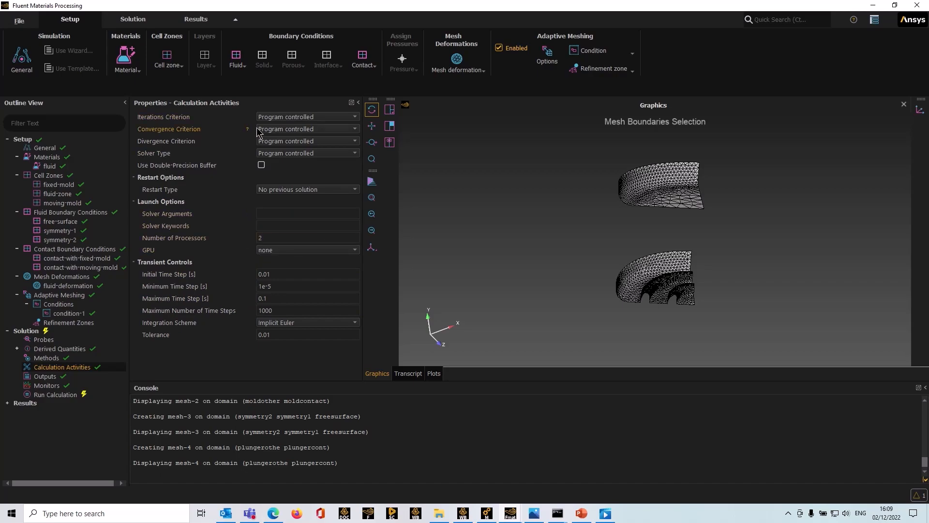
click(286, 132)
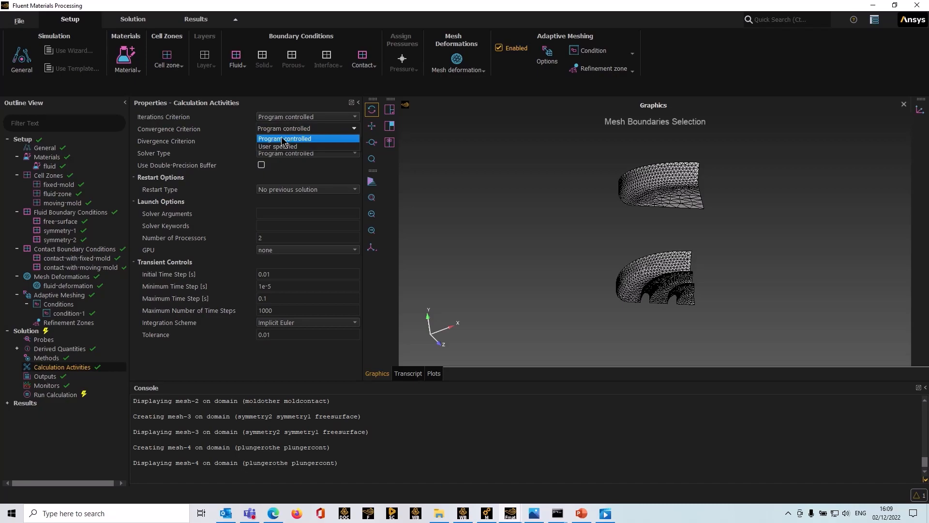
click(281, 147)
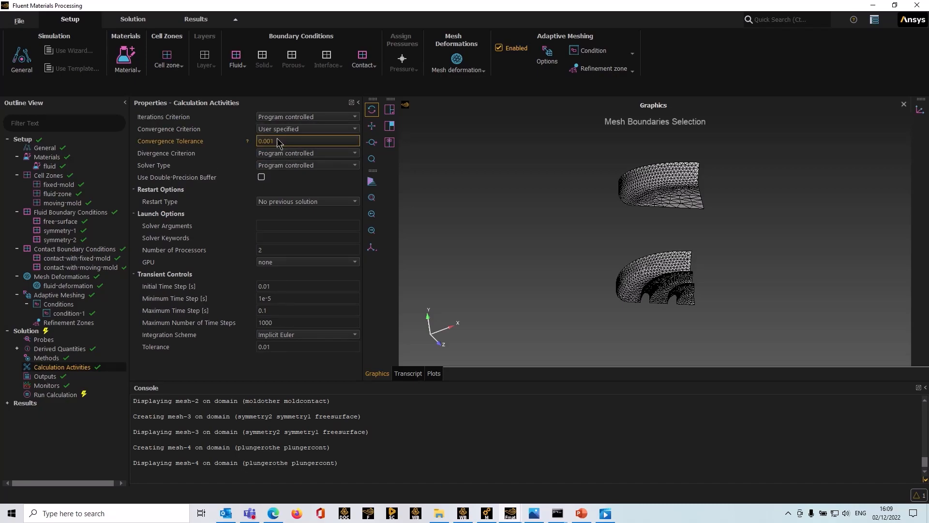
click(270, 141)
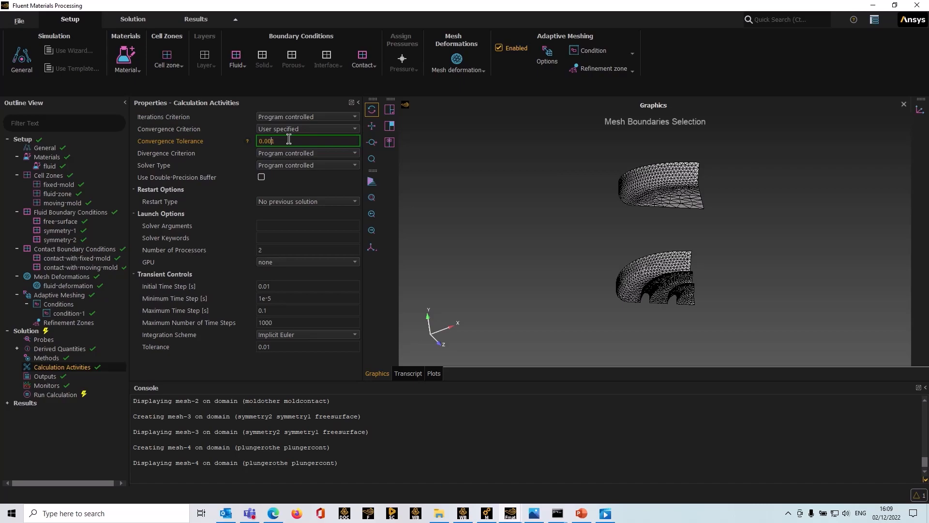
key(Return)
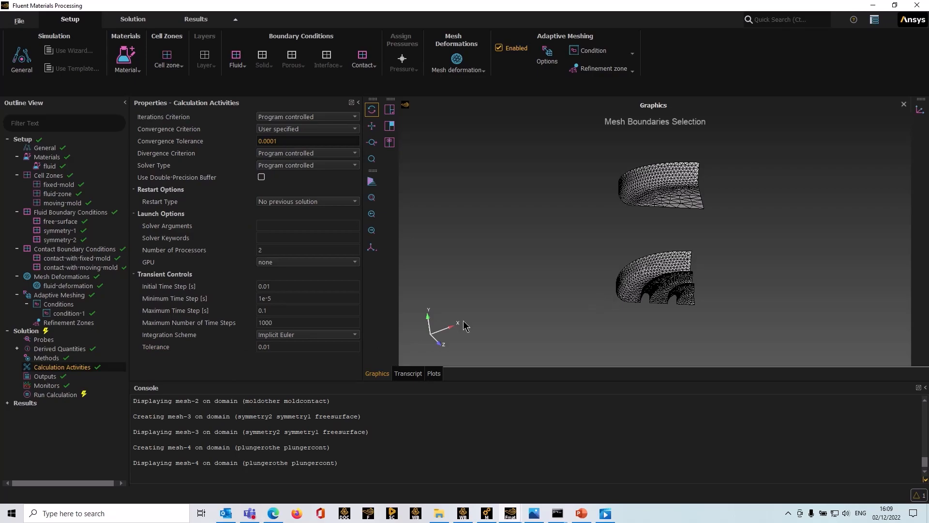
Step: Run the check of the complete simulation setup before solving and dismiss its message
click(53, 396)
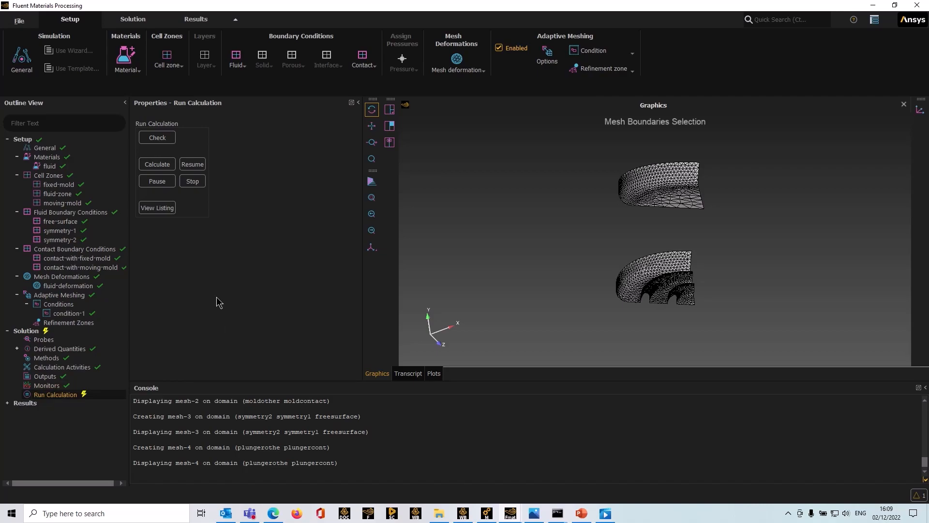
click(161, 138)
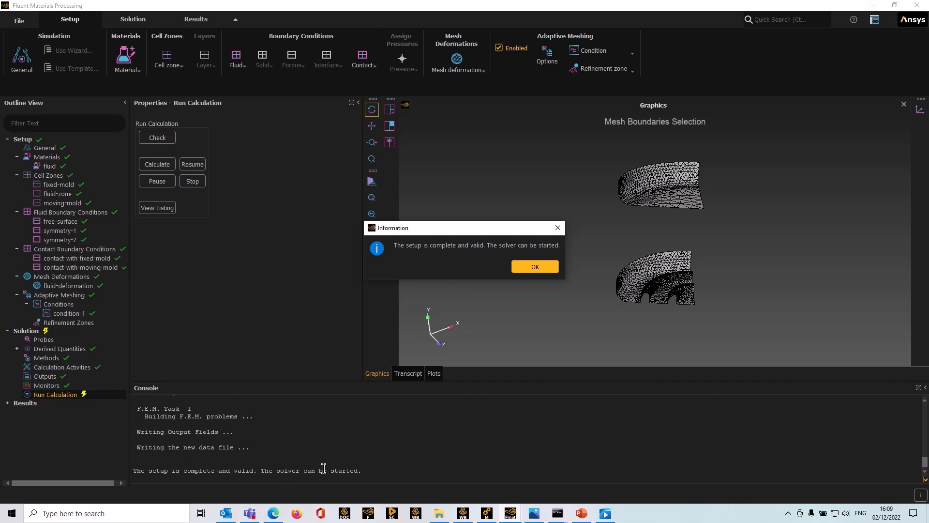
click(532, 266)
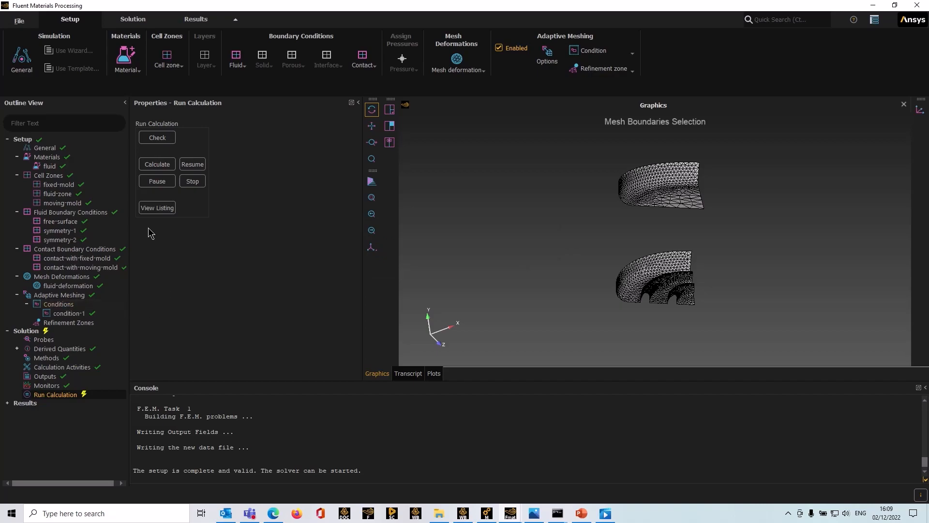
Step: Start the calculation and display the solver transcript
click(164, 166)
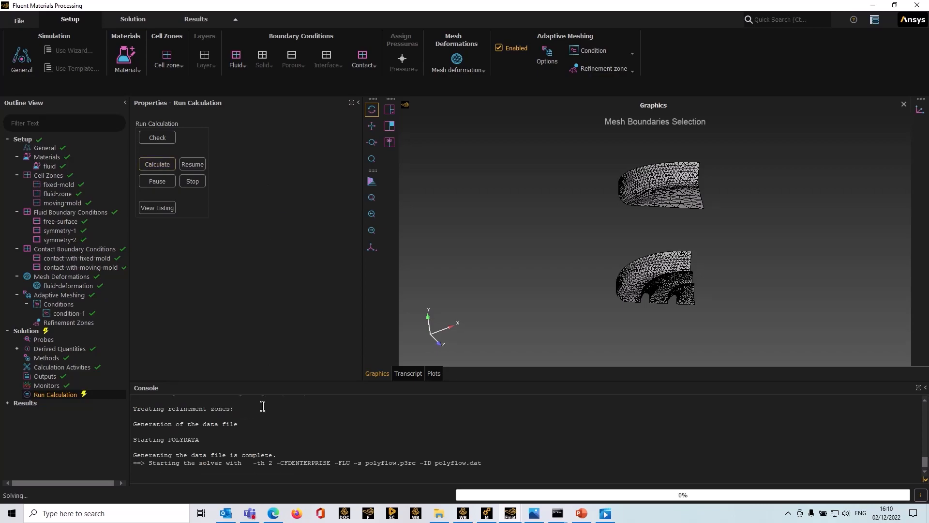
click(417, 374)
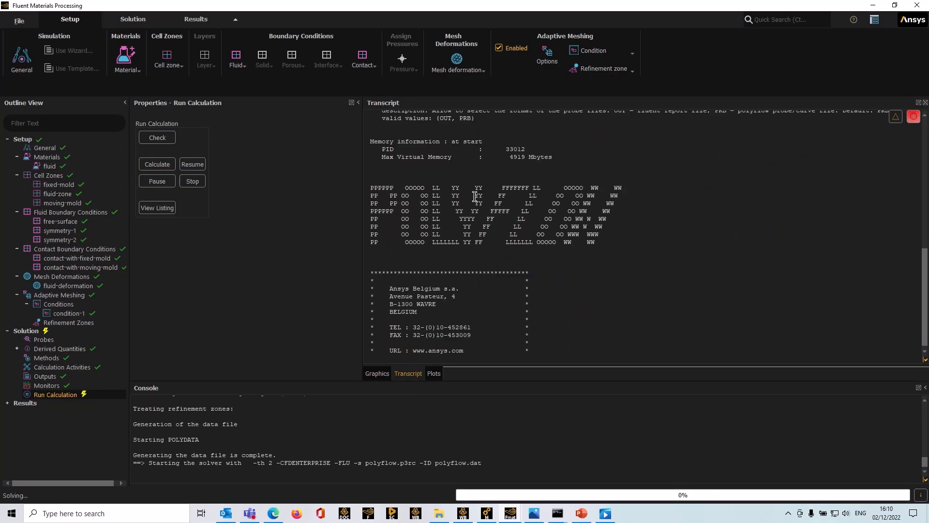
Step: View the convergence monitors plot for the running calculation, and return to the graphics display
click(434, 373)
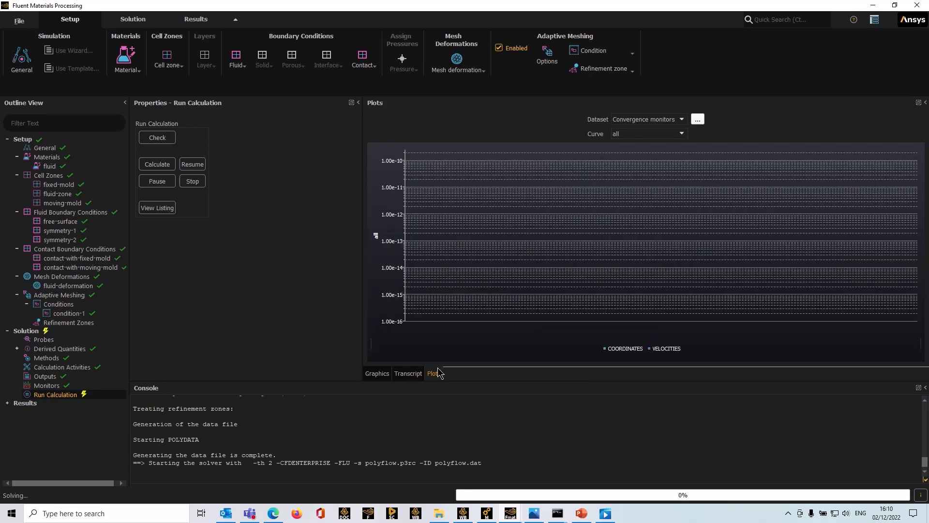
click(376, 374)
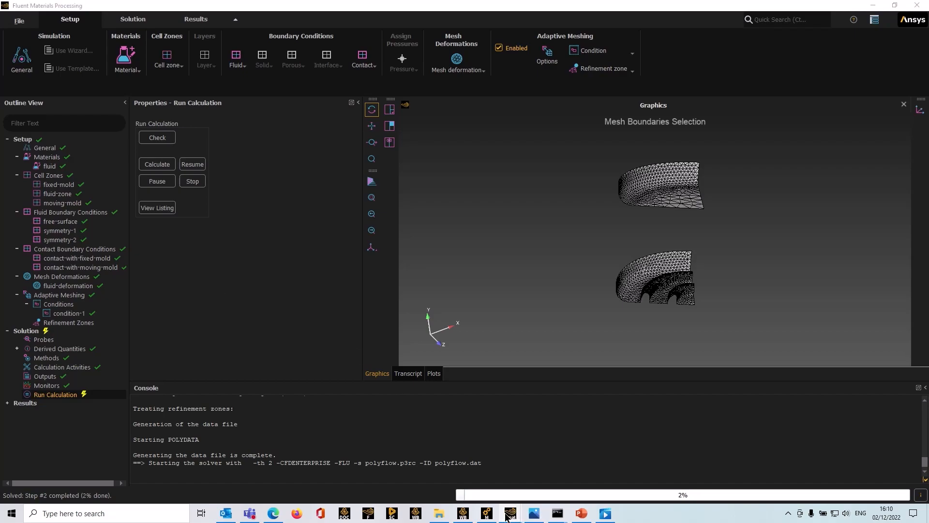
Step: Switch to the Fluent Materials Processing session with the solved results and examine the mesh-1 display around the glass and both molds
mouse_move(516, 509)
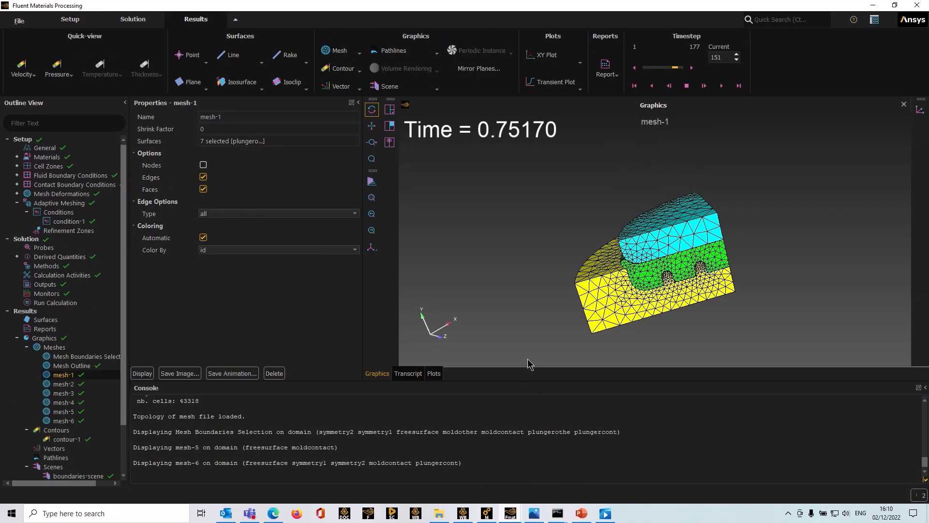
drag(540, 307, 668, 254)
scroll(669, 254, up, 2)
middle_drag(660, 242, 676, 243)
mouse_move(527, 290)
mouse_down()
mouse_move(547, 279)
mouse_move(549, 261)
mouse_move(539, 276)
mouse_up()
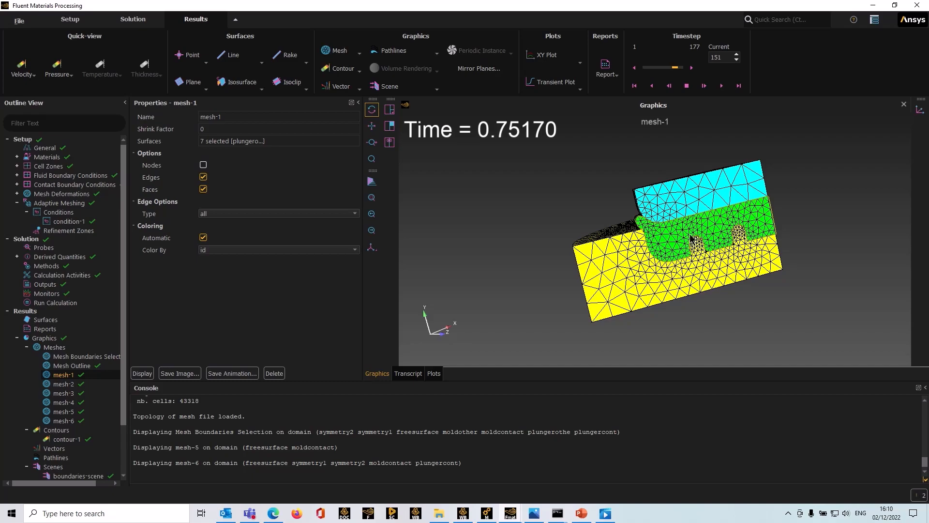
mouse_move(715, 242)
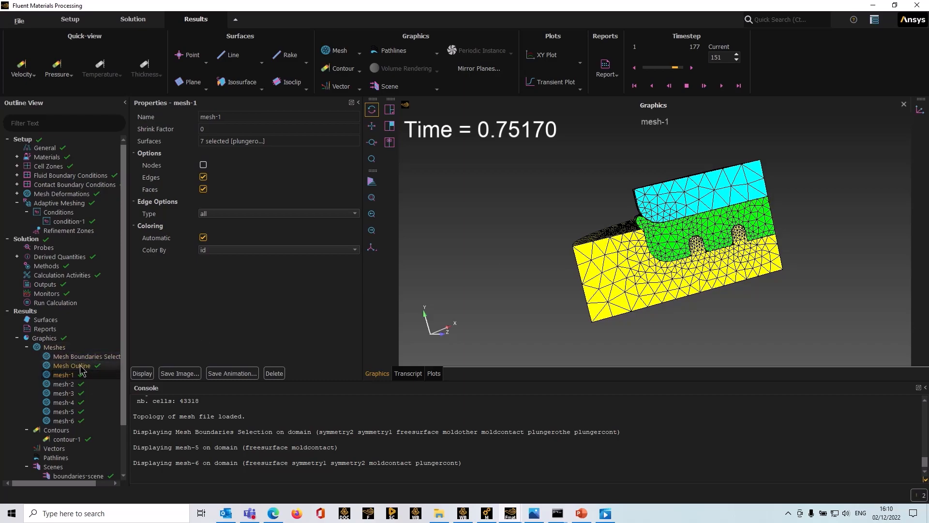
Step: View the solution history playback settings for the results and close them without changes
right_click(30, 312)
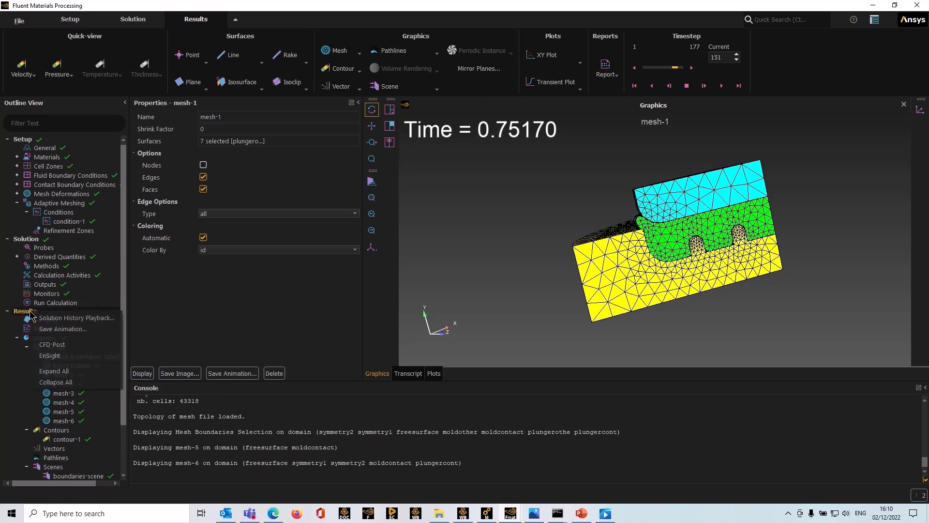
click(67, 318)
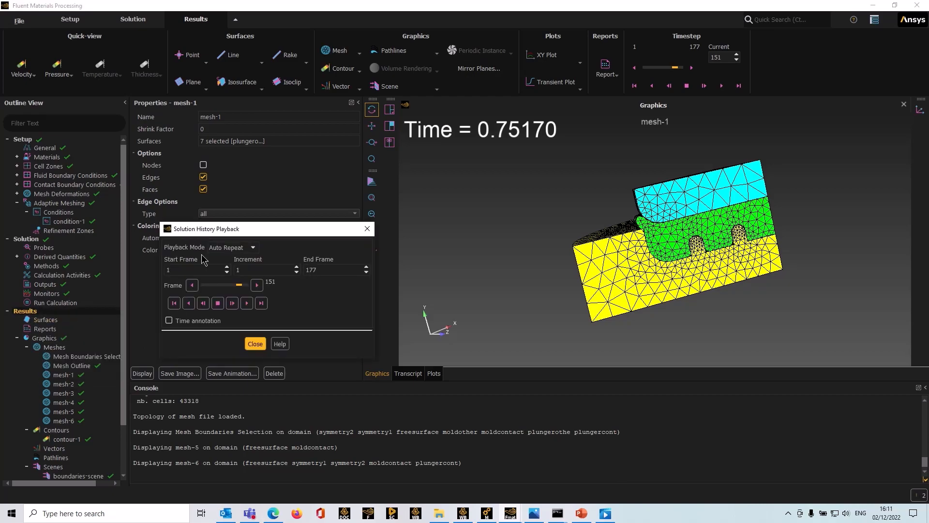
click(254, 344)
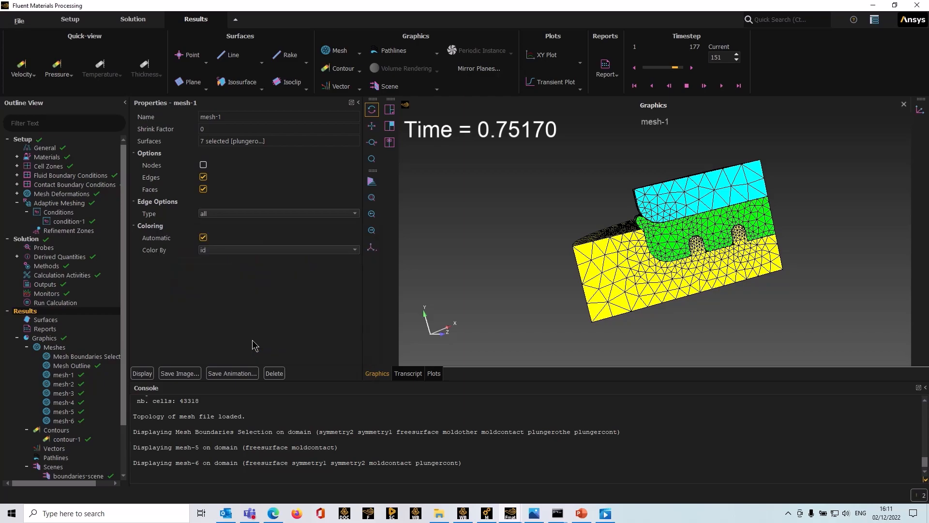
Step: Play the transient mesh-1 results, restart from the first timestep, stop at timestep 139 and inspect the deformed mesh
click(199, 21)
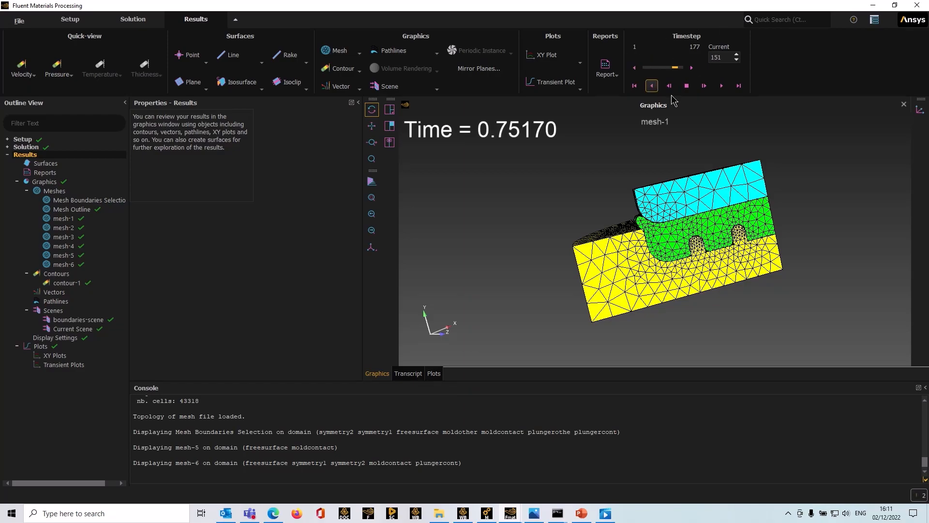
click(722, 88)
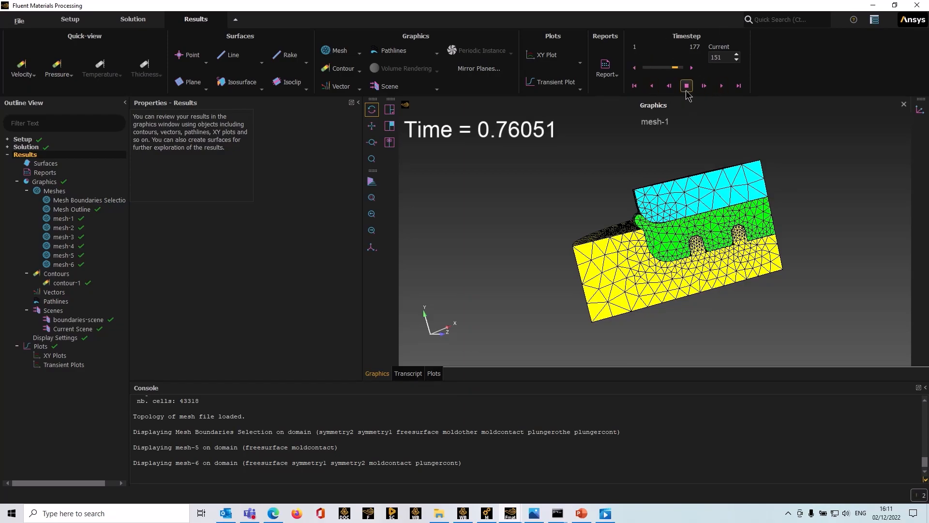
click(686, 87)
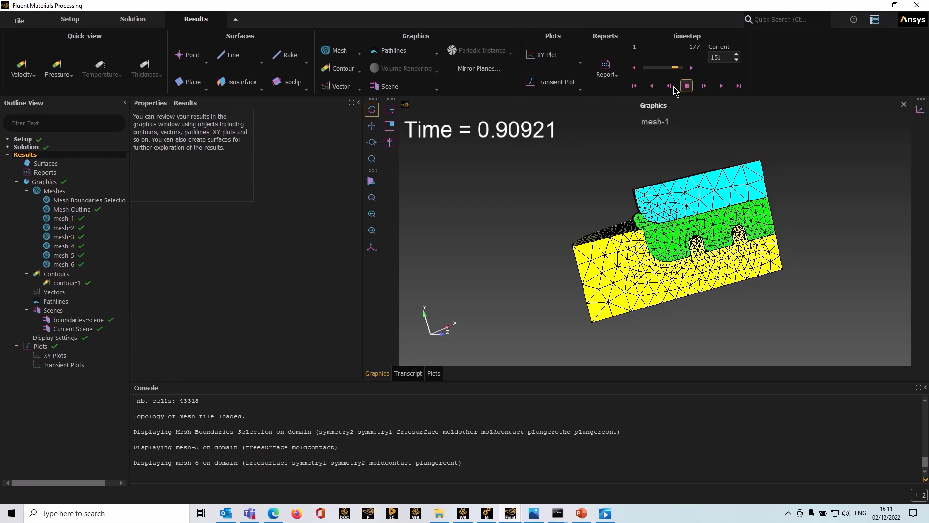
click(635, 87)
click(719, 88)
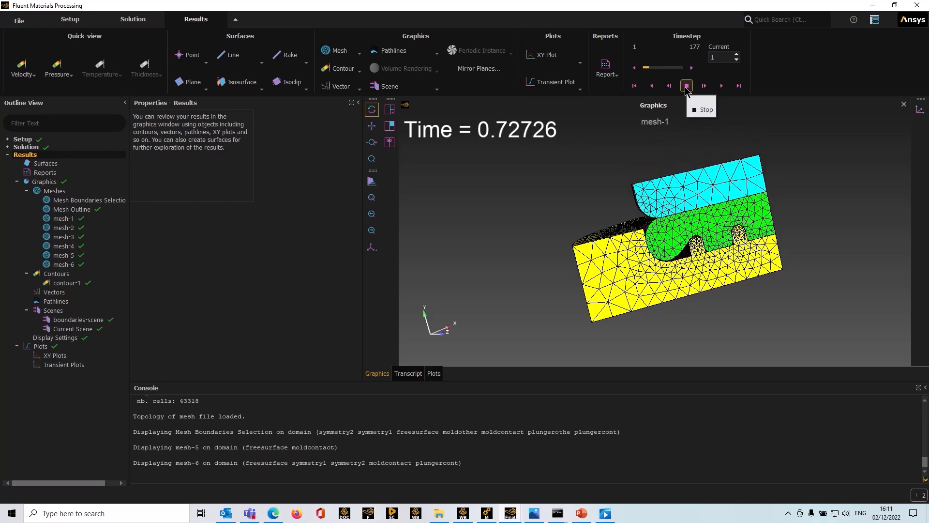
click(687, 87)
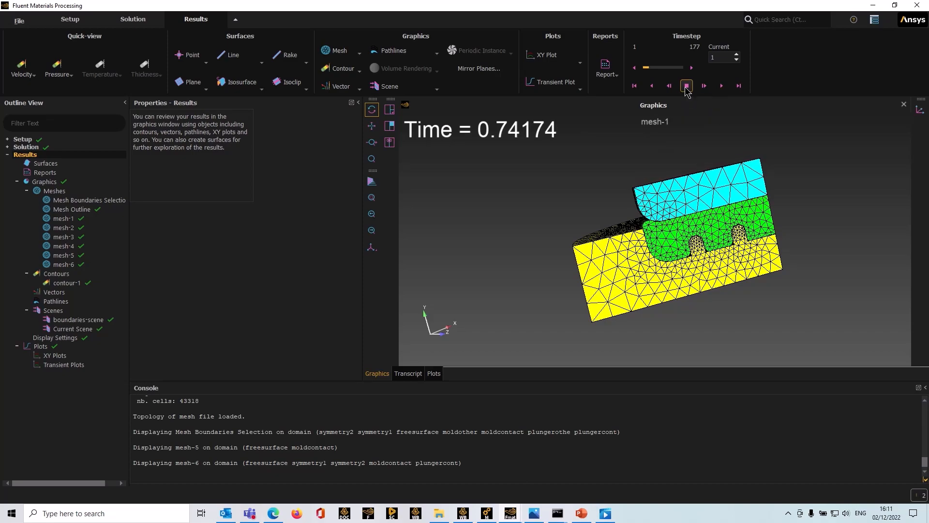
drag(545, 207, 675, 213)
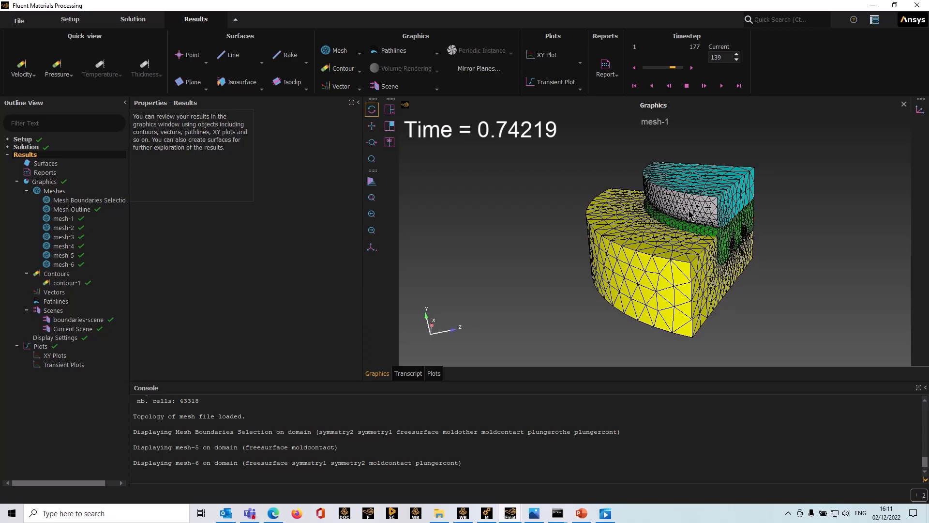
Step: Display contour-1 of CONTACT_TIME_2 on the freesurface, symmetry1 and symmetry2 surfaces
click(69, 285)
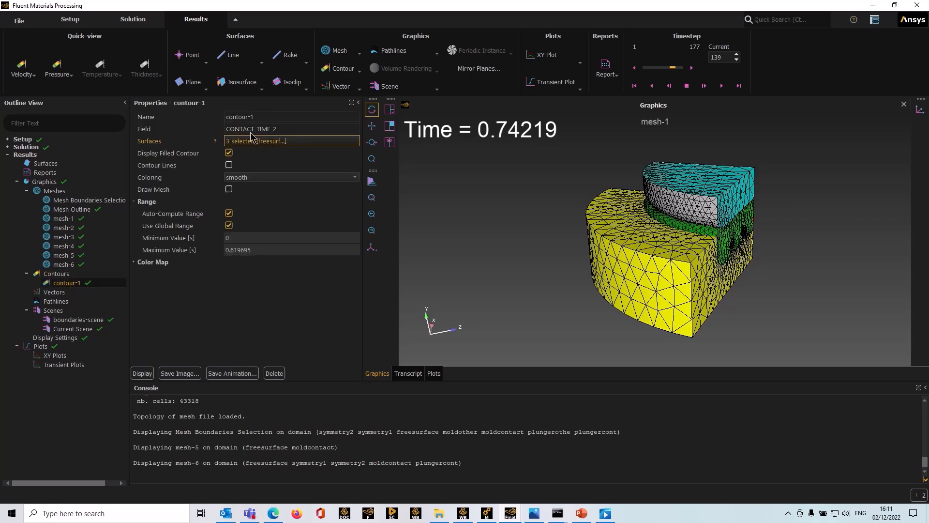
click(292, 130)
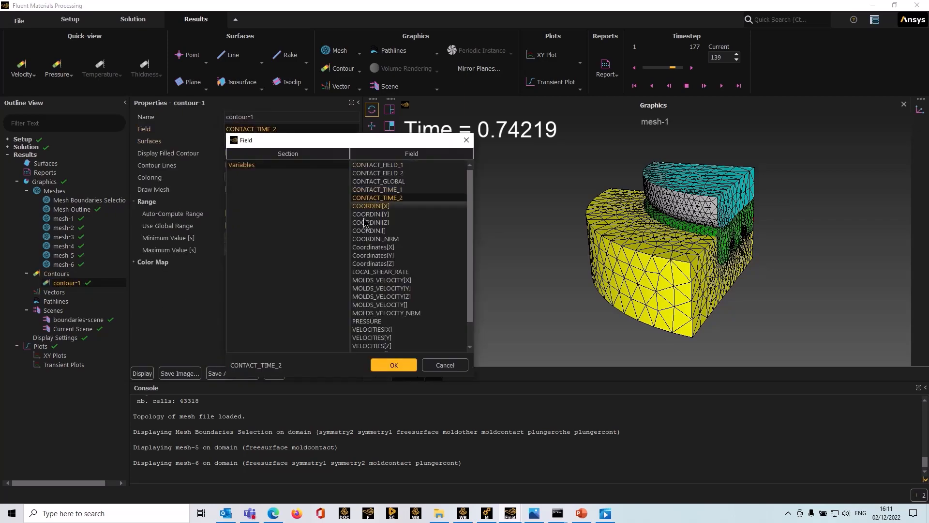
click(401, 366)
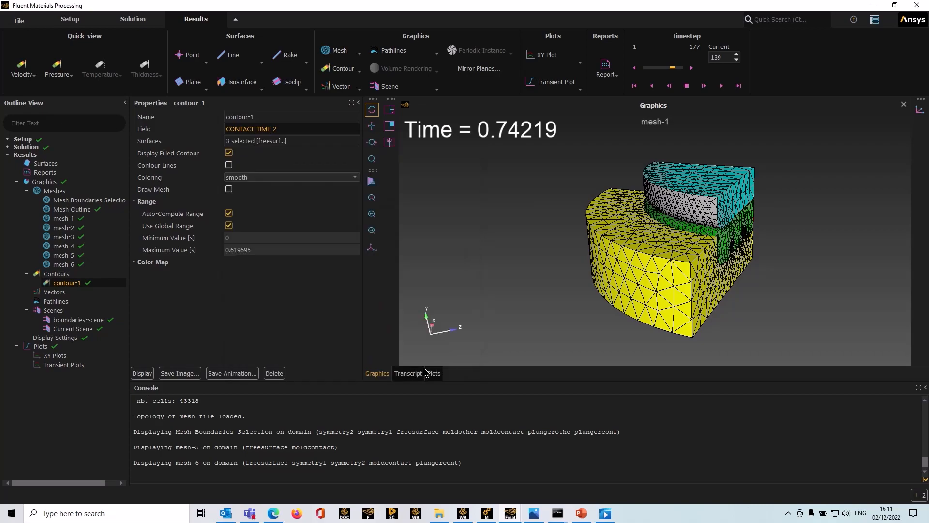
click(262, 141)
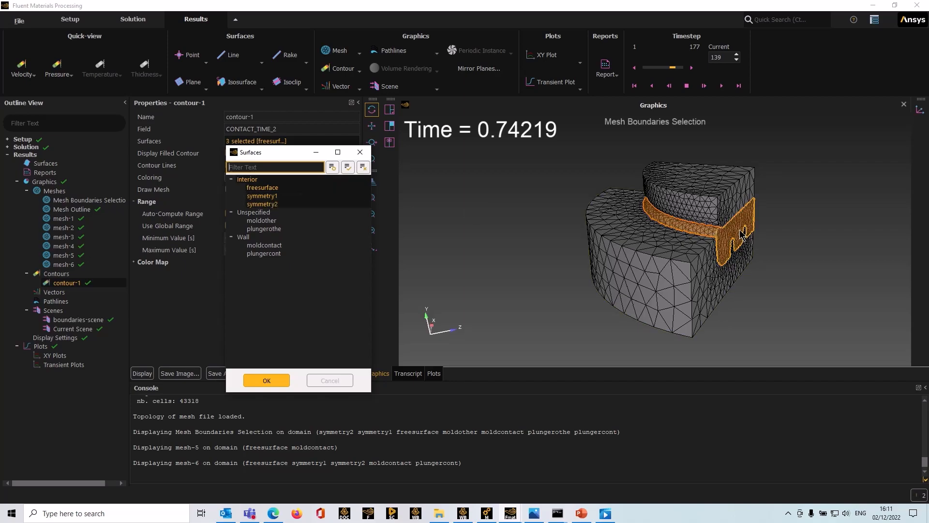
drag(763, 303, 720, 310)
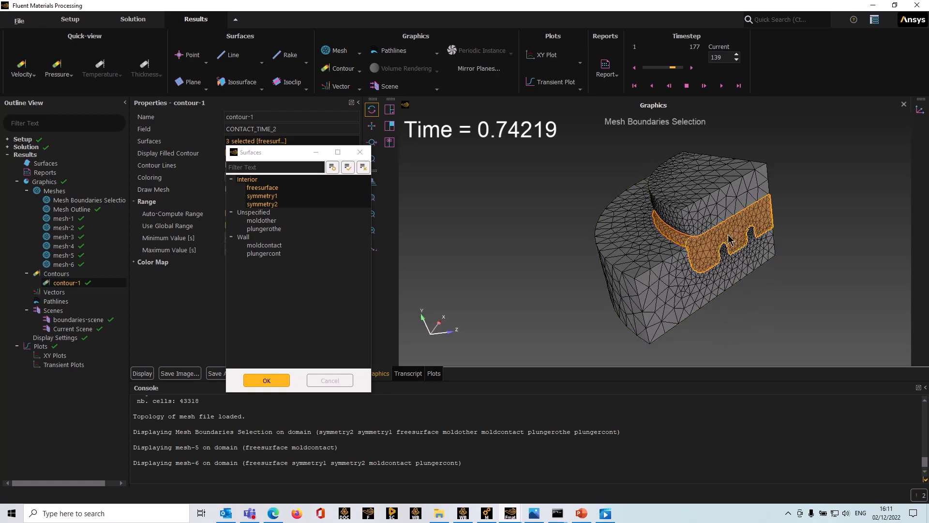
click(257, 379)
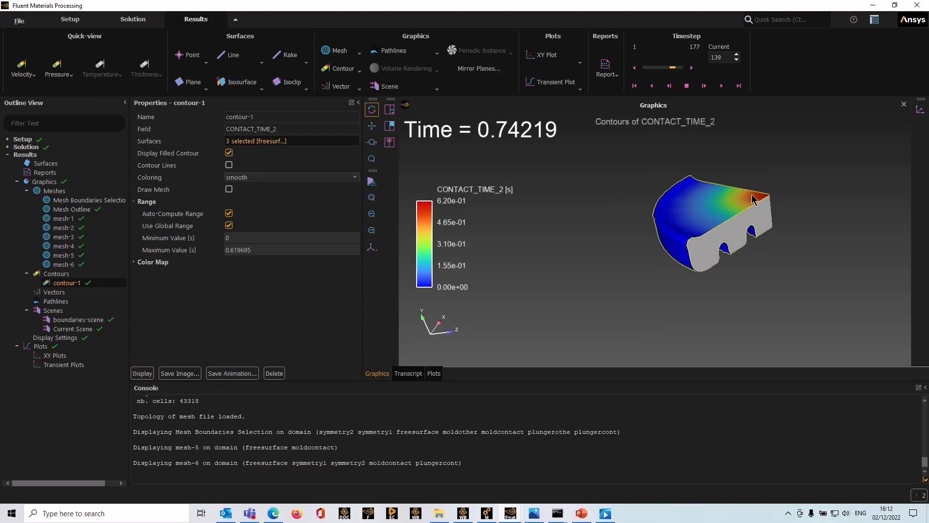
Step: Play the CONTACT_TIME_2 contours from the first timestep, pausing at 126 and stopping at 150 to inspect the glass
click(636, 86)
mouse_move(671, 219)
mouse_down()
mouse_move(669, 189)
mouse_move(624, 243)
mouse_move(676, 231)
mouse_up()
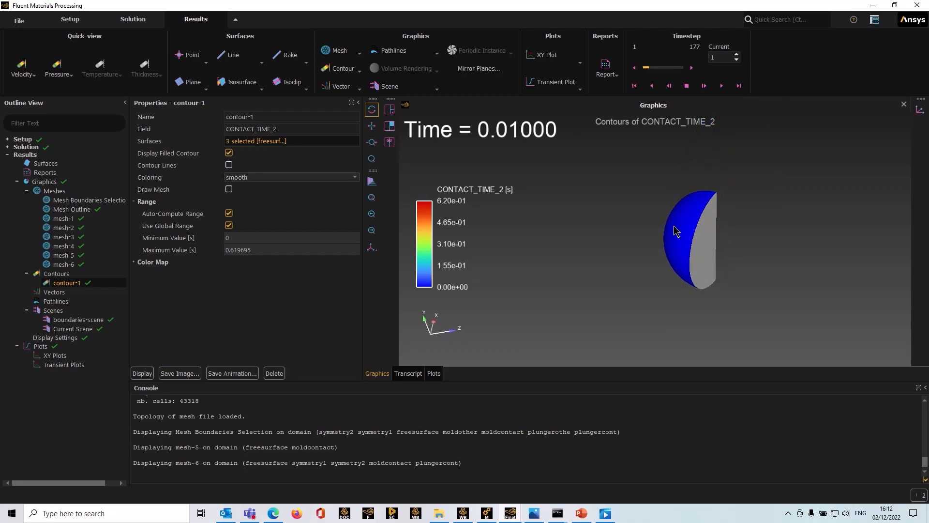
click(721, 85)
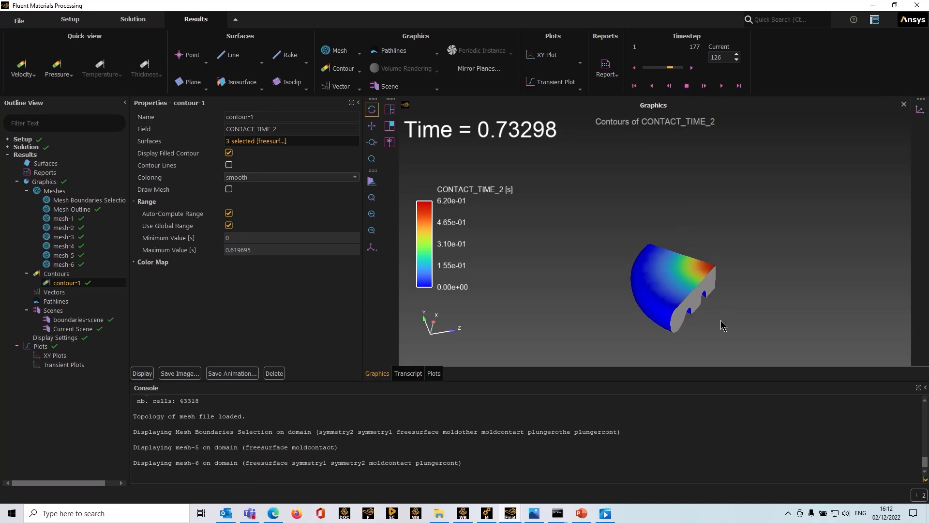
drag(723, 324, 714, 285)
click(721, 86)
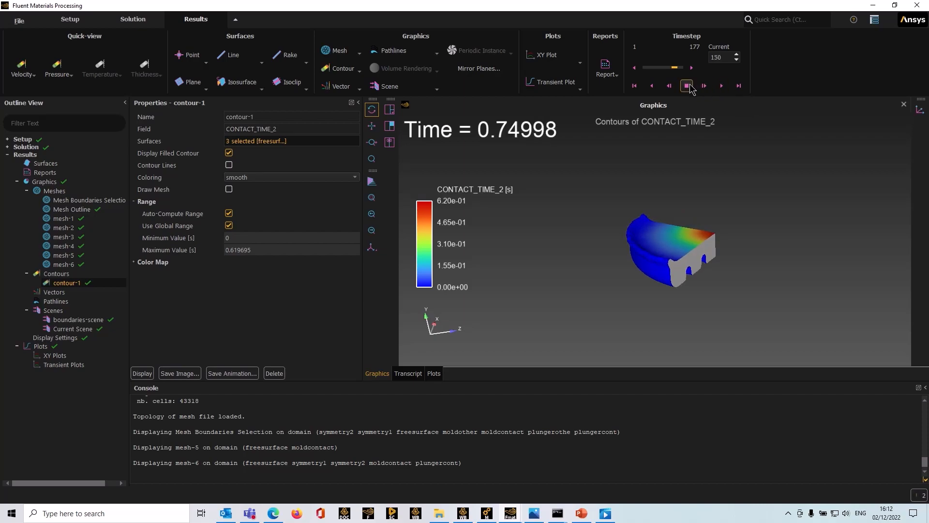
drag(764, 218, 792, 236)
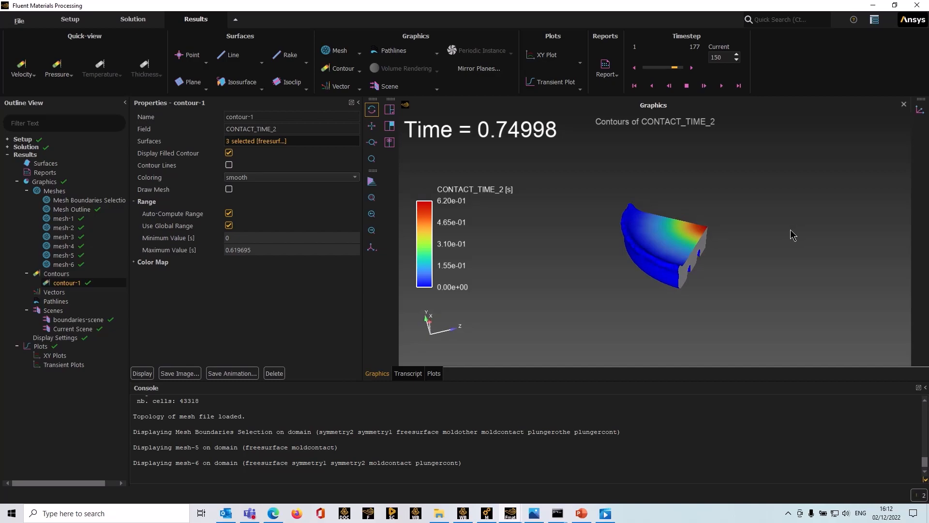